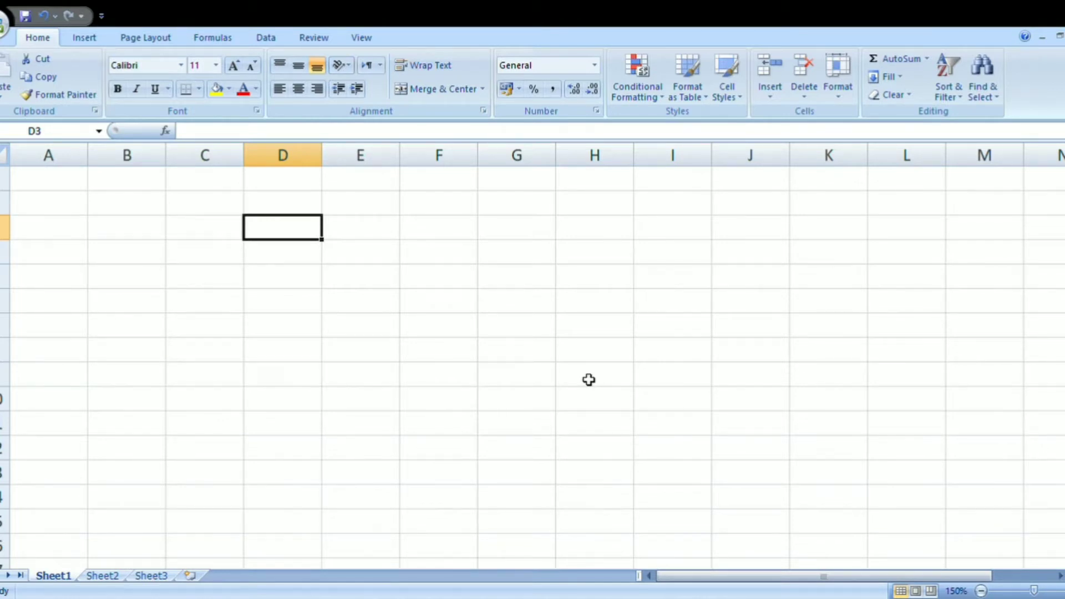
- Enter the heading Subtraction in cell D3 and the numbers 45, 23, 34 and 46 down cells D6 to D9
{"action": "type", "text": "Sub"}
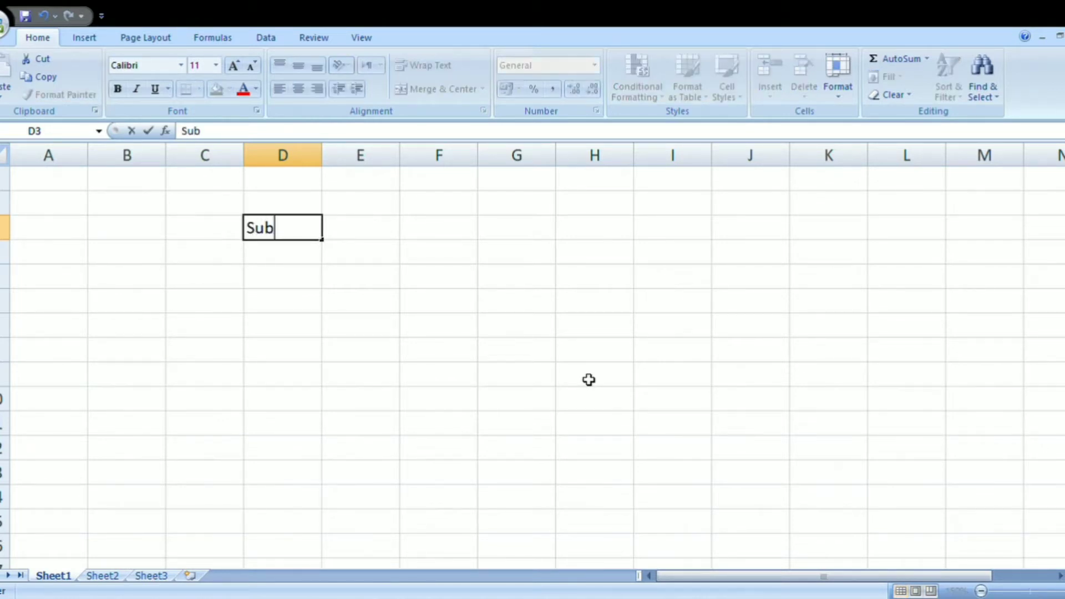
{"action": "type", "text": "traction"}
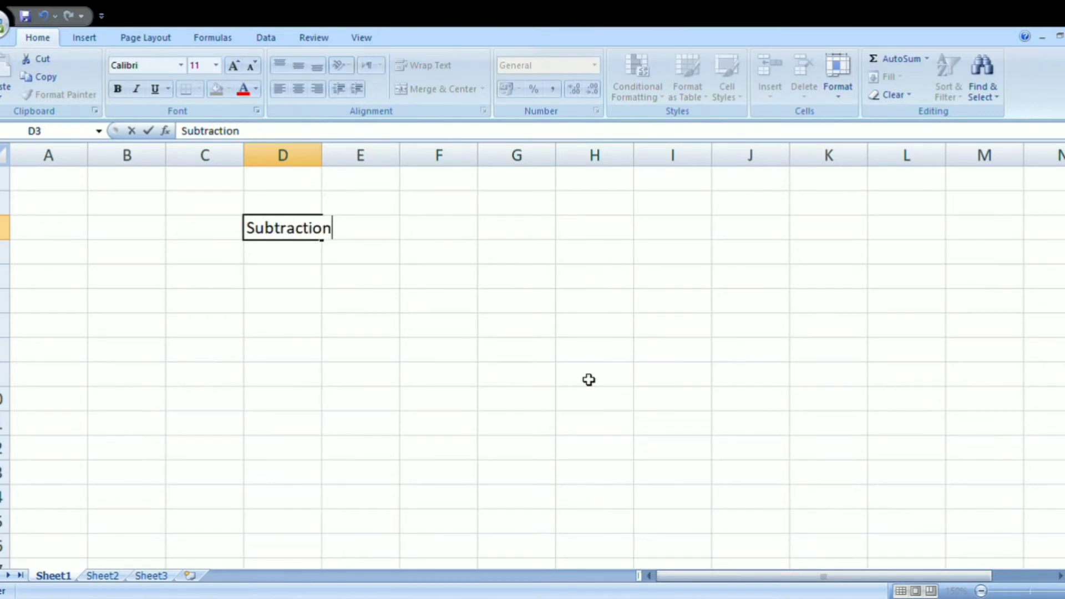
{"action": "left_click", "coordinate": [308, 300]}
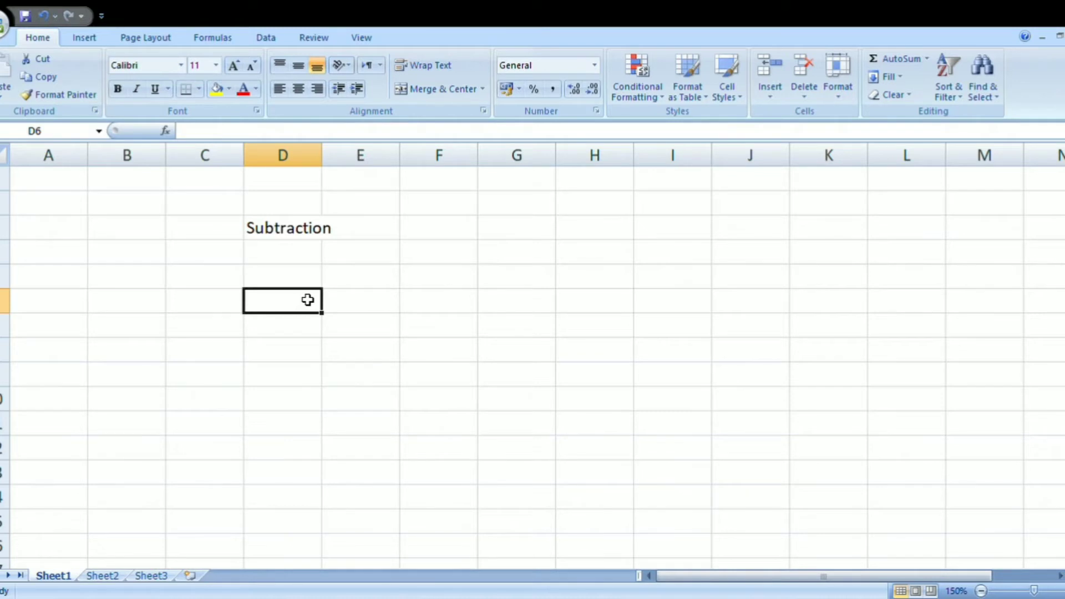
{"action": "type", "text": "45"}
{"action": "left_click", "coordinate": [294, 337]}
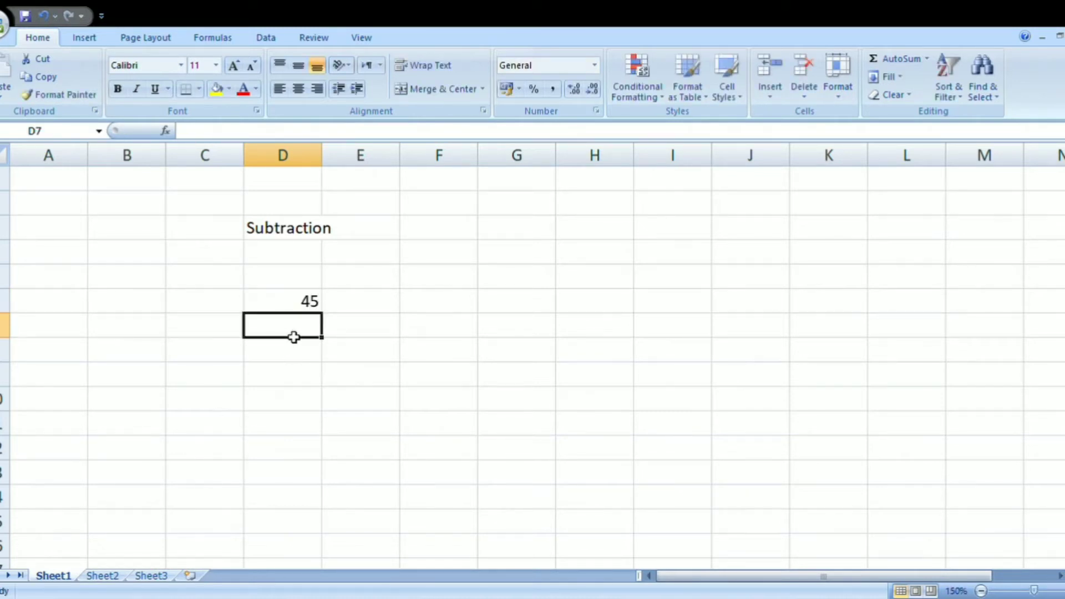
{"action": "type", "text": "23"}
{"action": "key", "text": "Return"}
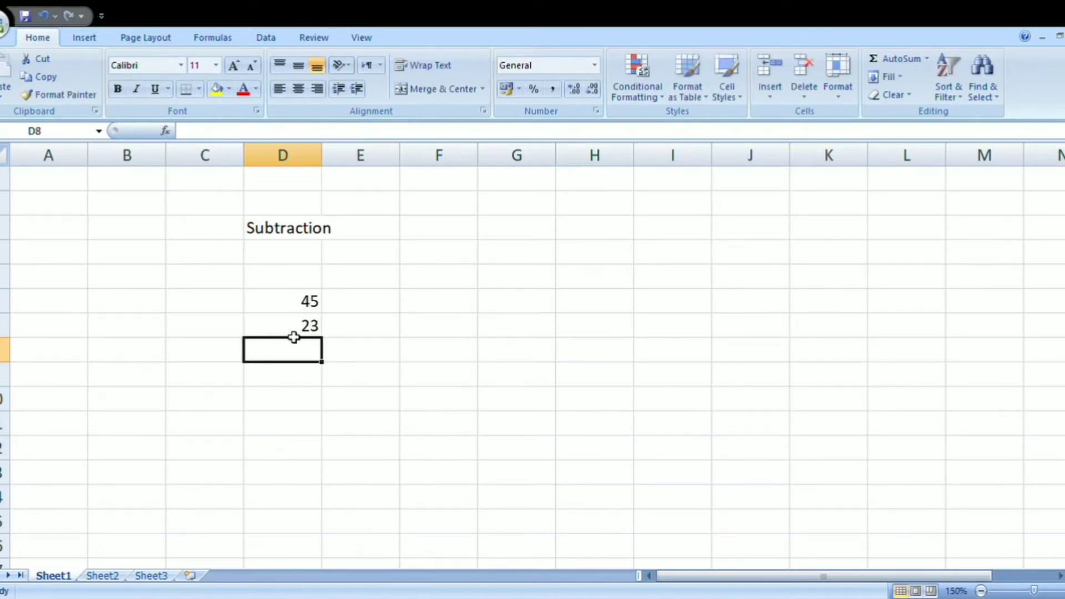
{"action": "type", "text": "34"}
{"action": "key", "text": "Return"}
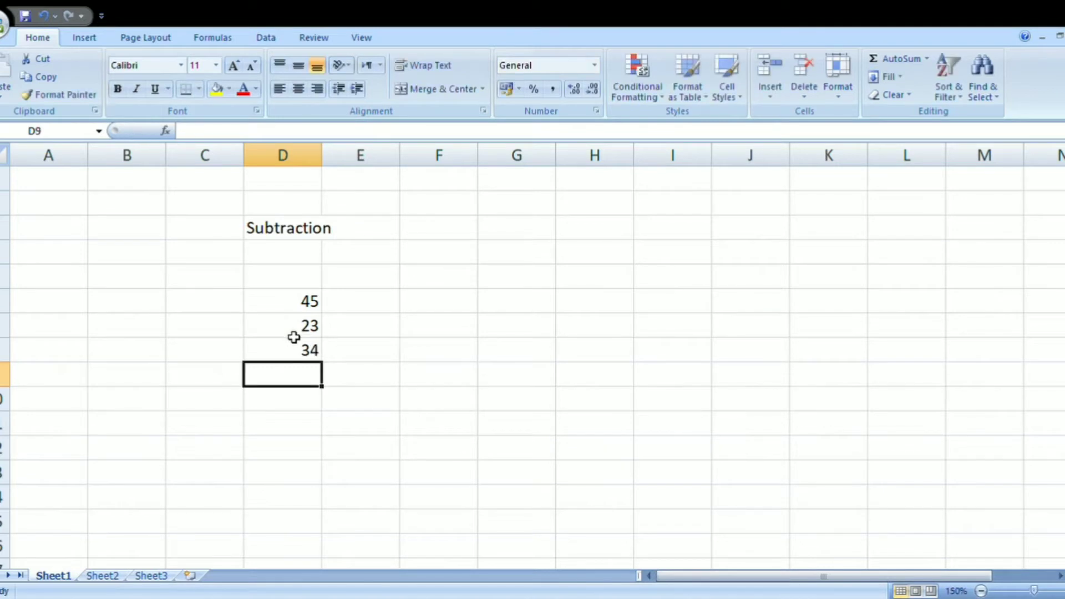
{"action": "type", "text": "46"}
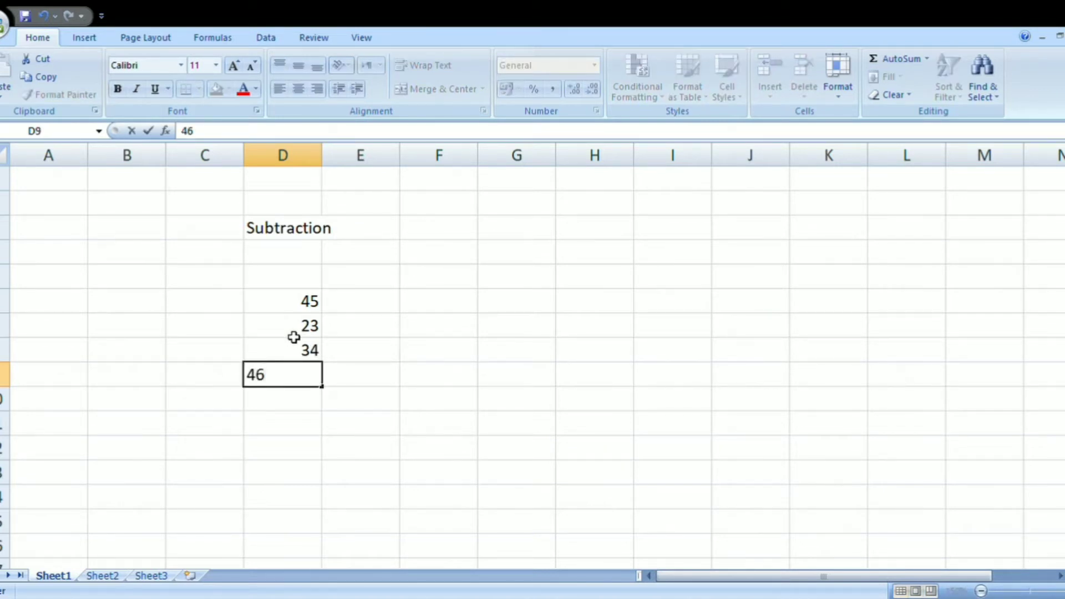
{"action": "key", "text": "Return"}
- Fill cells E6 to E9 with the numbers 24, 12, 23 and 26
{"action": "left_click", "coordinate": [376, 301]}
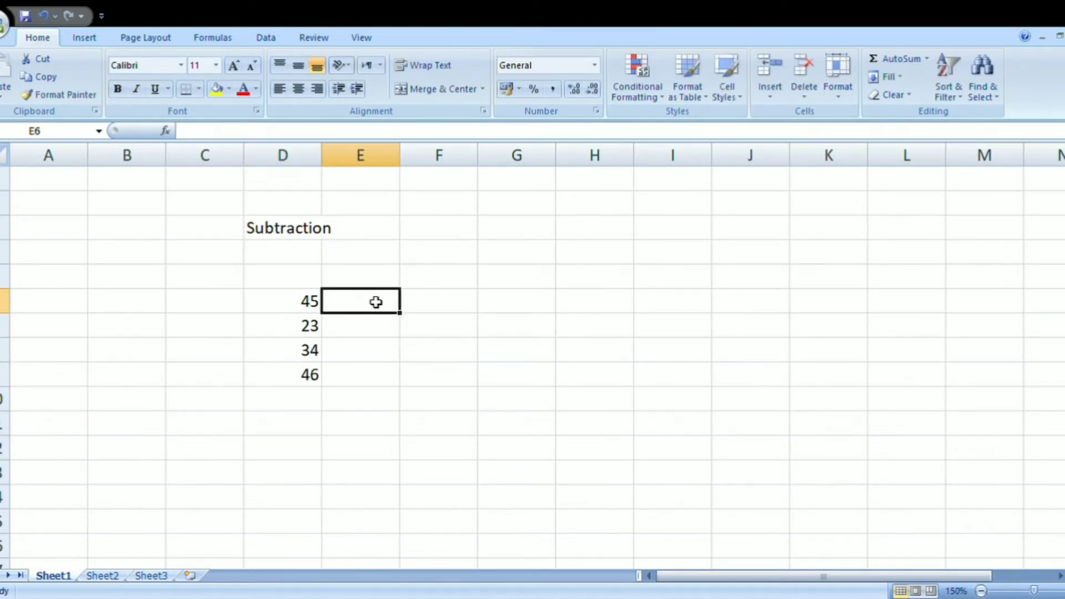
{"action": "type", "text": "24"}
{"action": "key", "text": "Return"}
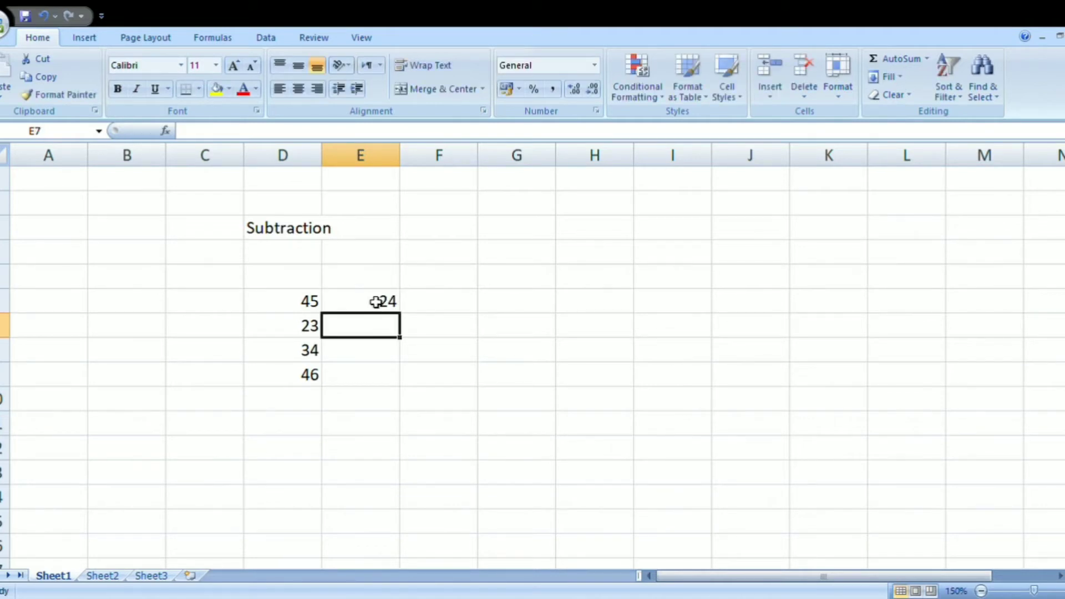
{"action": "type", "text": "12"}
{"action": "key", "text": "Return"}
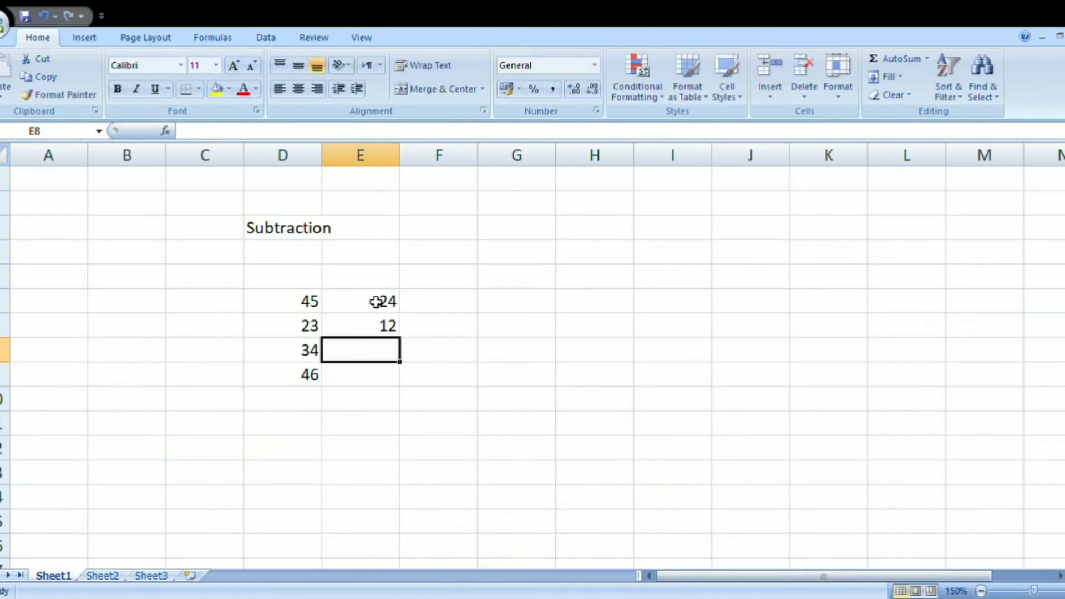
{"action": "type", "text": "23"}
{"action": "key", "text": "Return"}
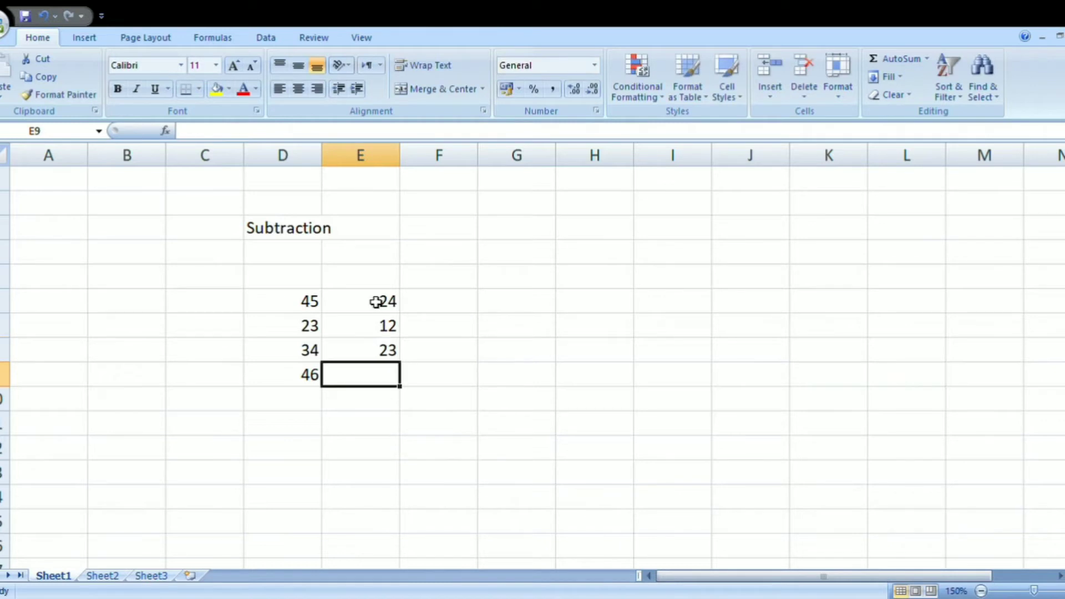
{"action": "type", "text": "26"}
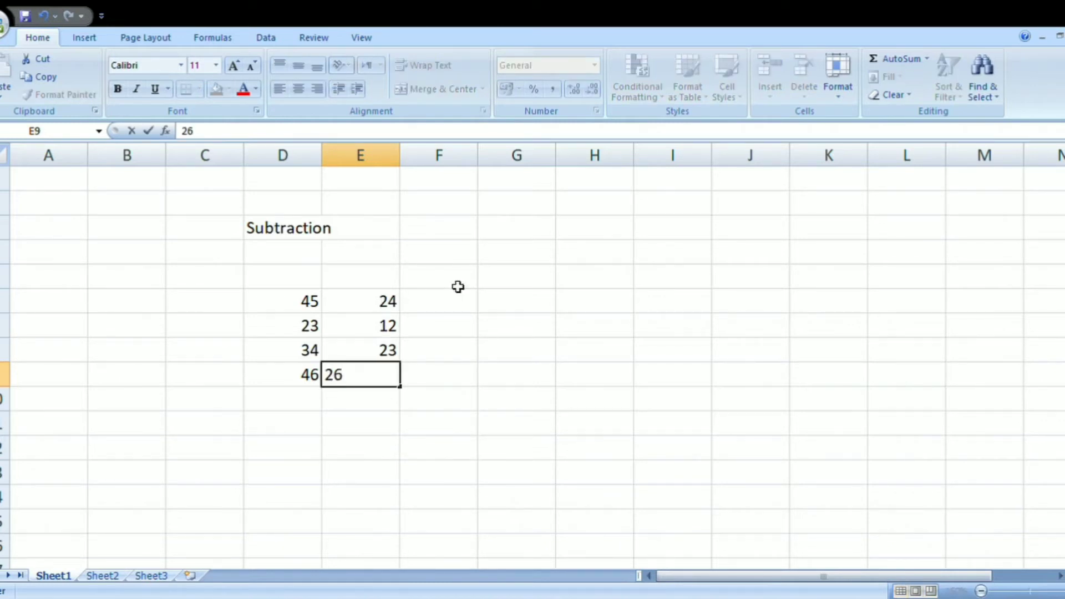
- Label the third column with the heading result in cell F5
{"action": "left_click", "coordinate": [464, 289]}
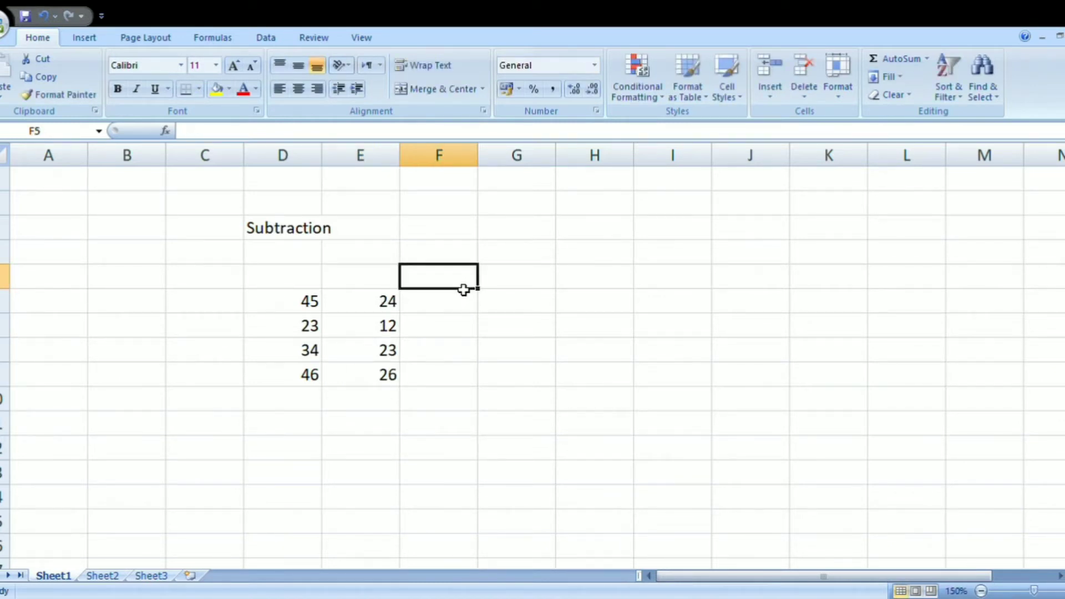
{"action": "type", "text": "resul"}
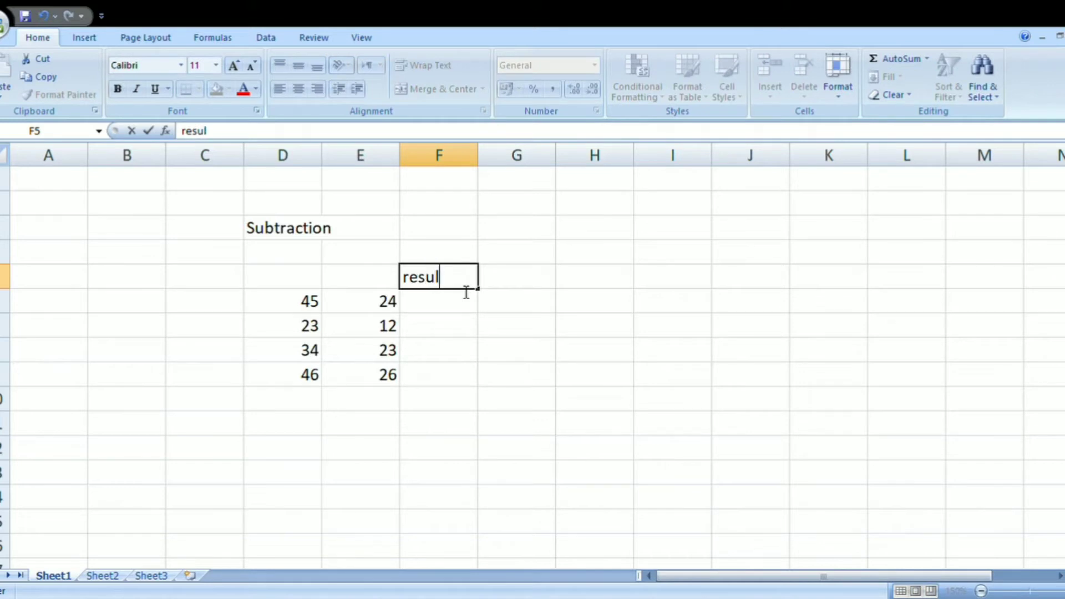
{"action": "type", "text": "t"}
- Enter the formula =D6-E6 in cell F6 to subtract the second number from the first
{"action": "left_click", "coordinate": [452, 310]}
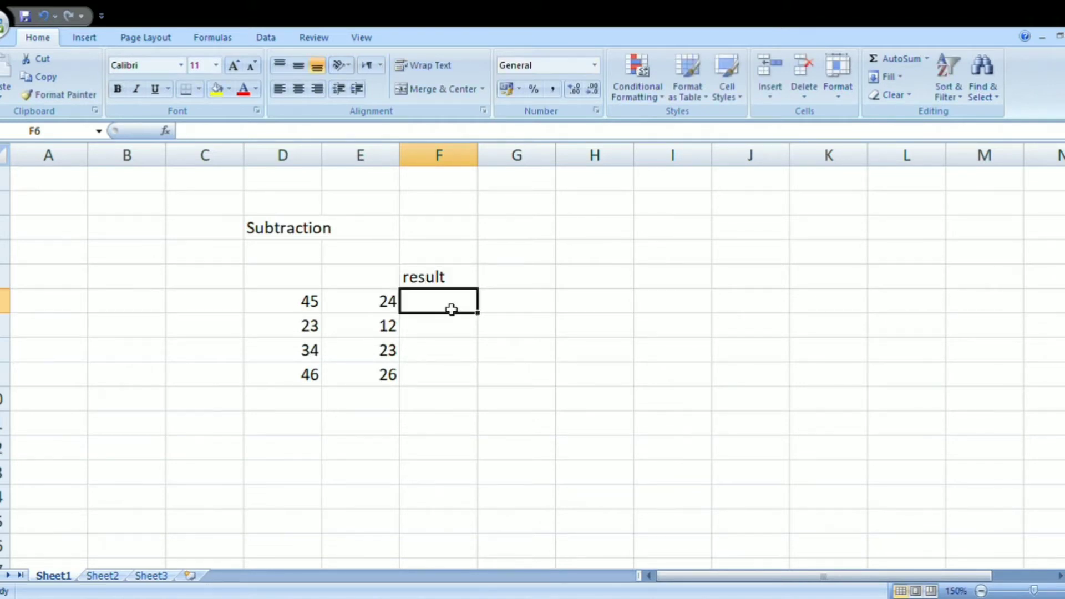
{"action": "type", "text": "="}
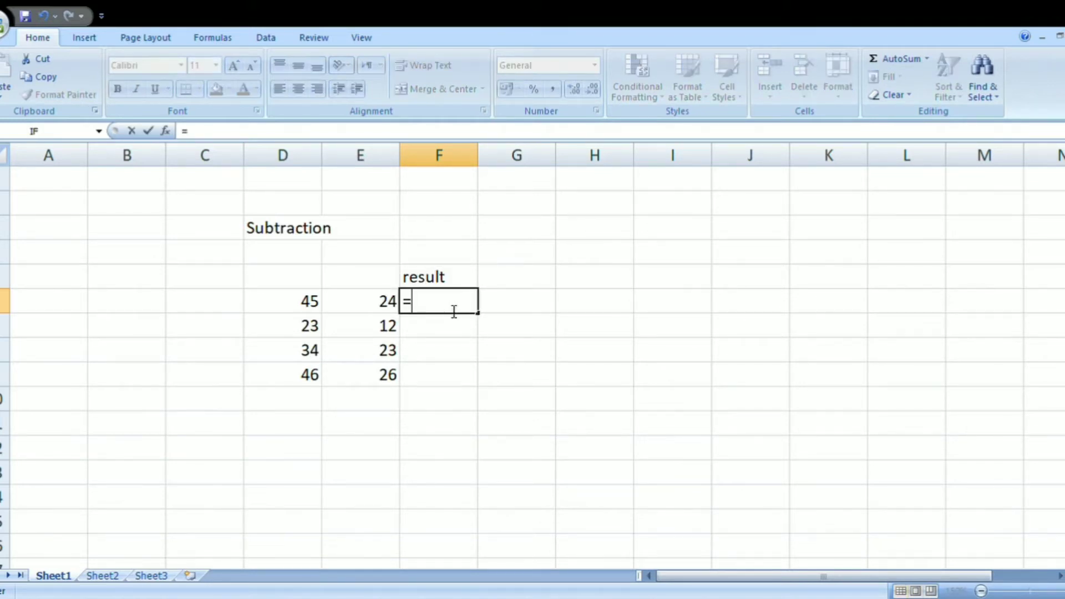
{"action": "left_click", "coordinate": [305, 309]}
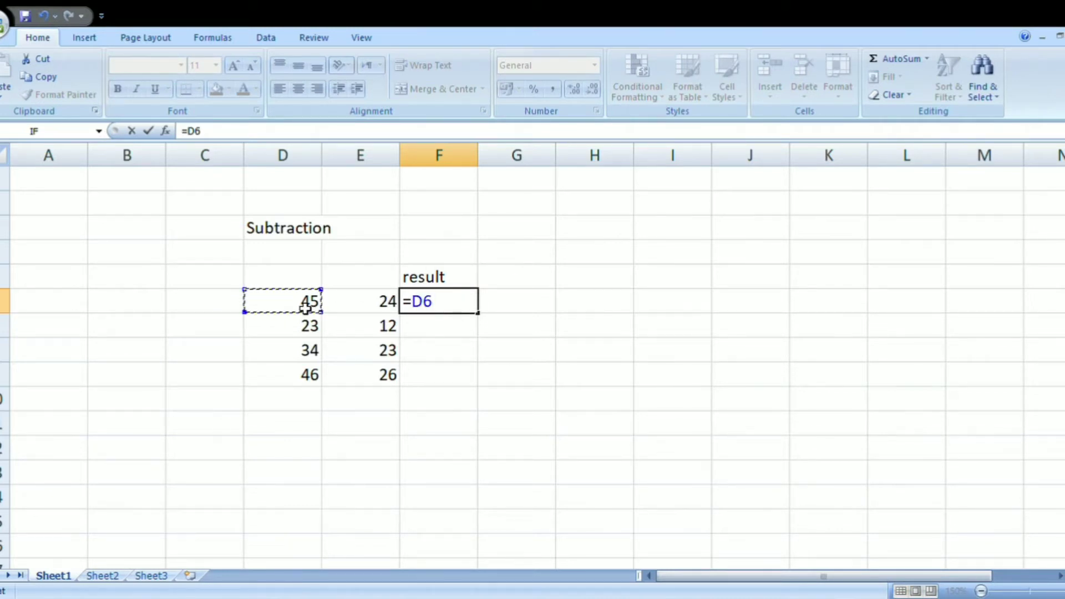
{"action": "type", "text": "-"}
{"action": "left_click", "coordinate": [360, 311]}
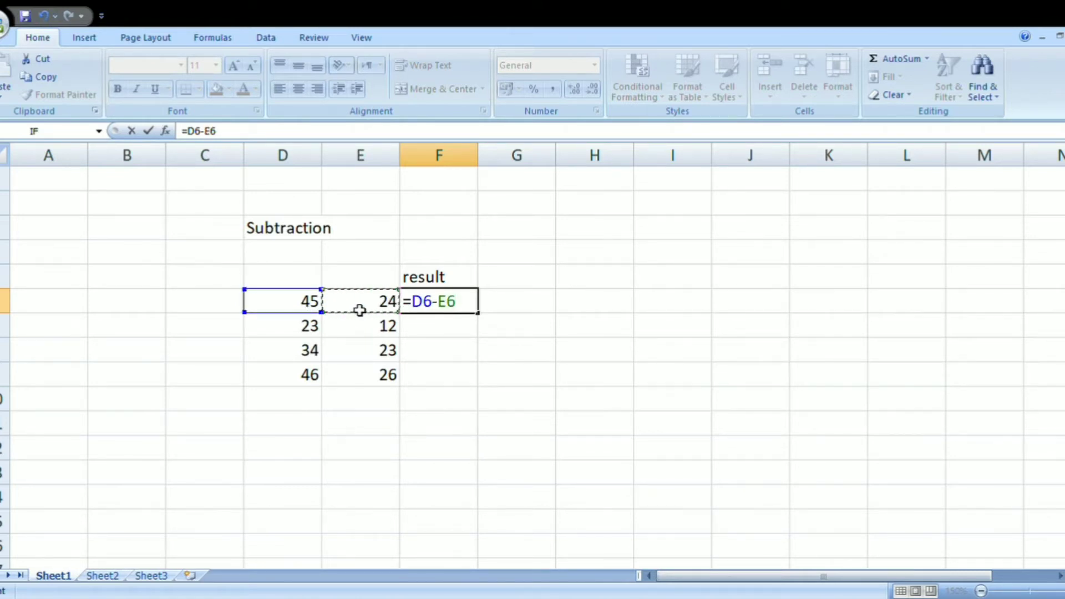
{"action": "key", "text": "Return"}
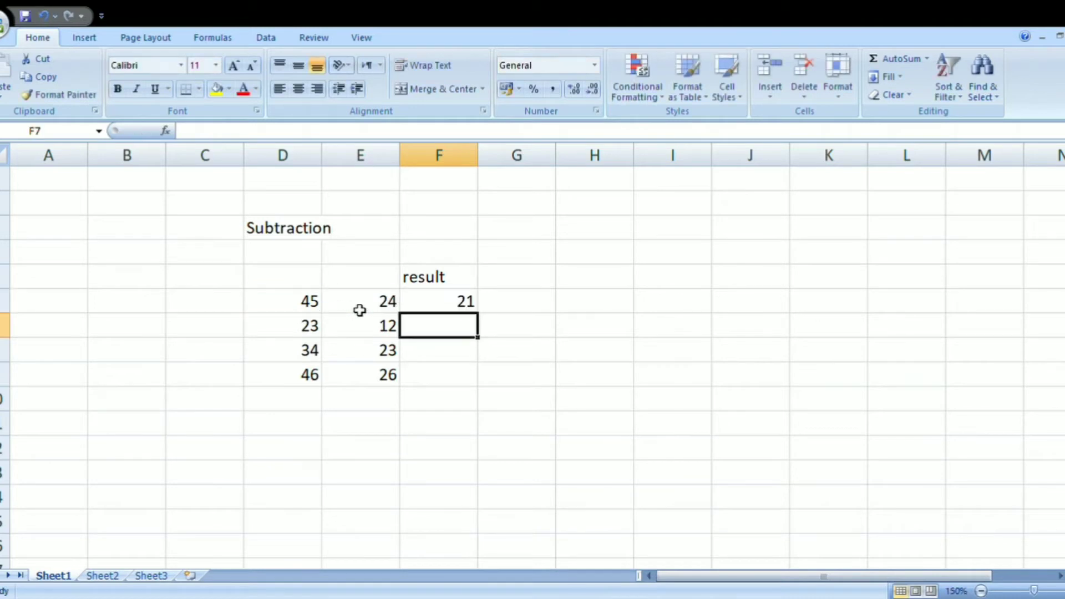
- Copy the subtraction formula from F6 down through cell F9
{"action": "left_click", "coordinate": [455, 308]}
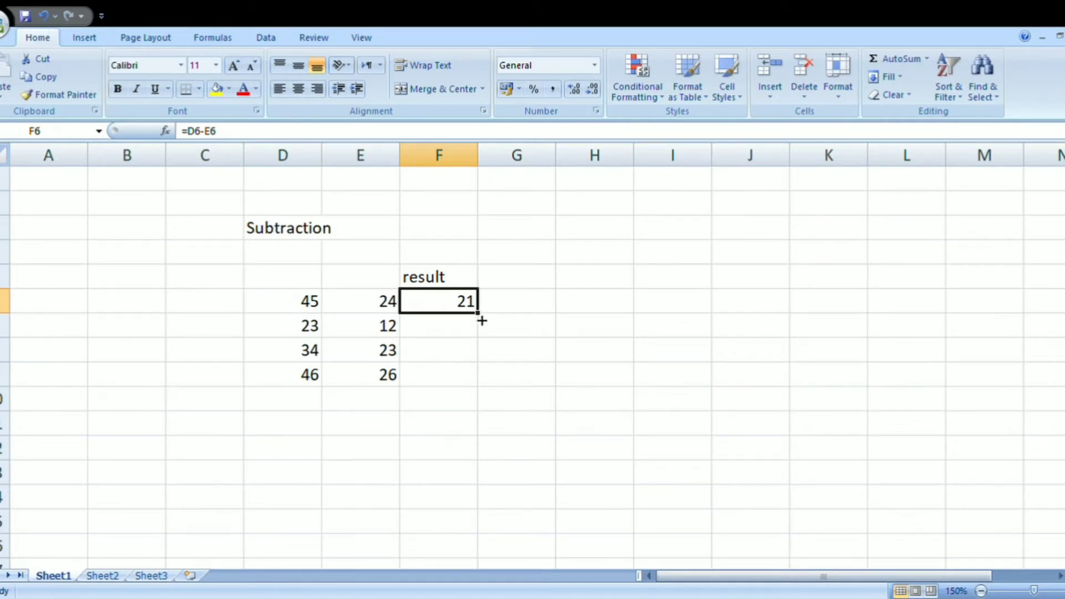
{"action": "left_click_drag", "start_coordinate": [481, 321], "coordinate": [479, 388]}
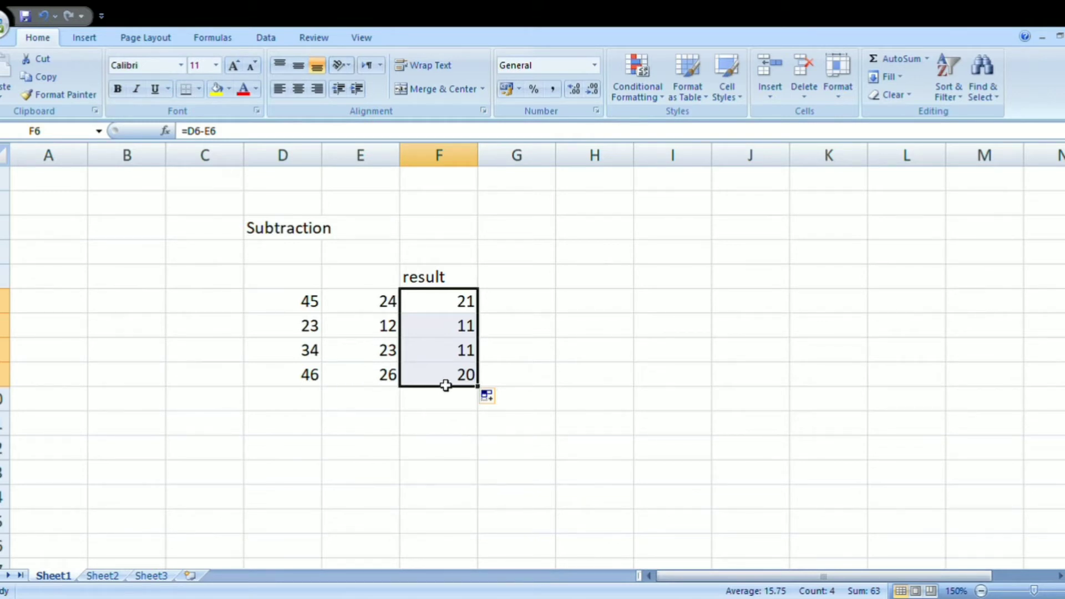
{"action": "left_click", "coordinate": [527, 305]}
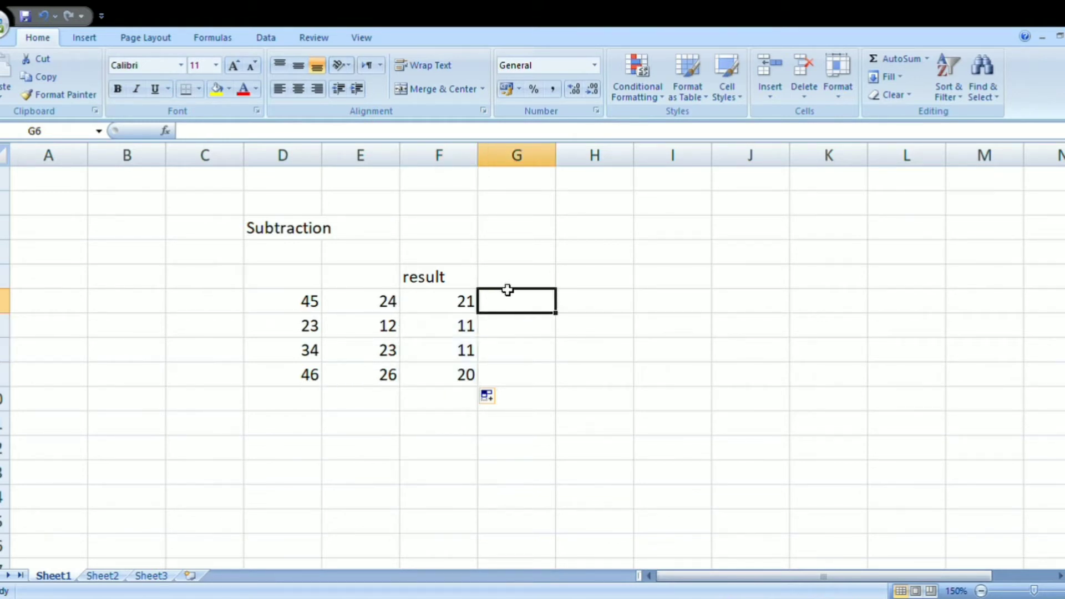
- Clear the contents of cells D5 to G9 and replace the heading in D3 with Multiplication
{"action": "left_click_drag", "start_coordinate": [494, 278], "coordinate": [312, 376]}
{"action": "key", "text": "Delete"}
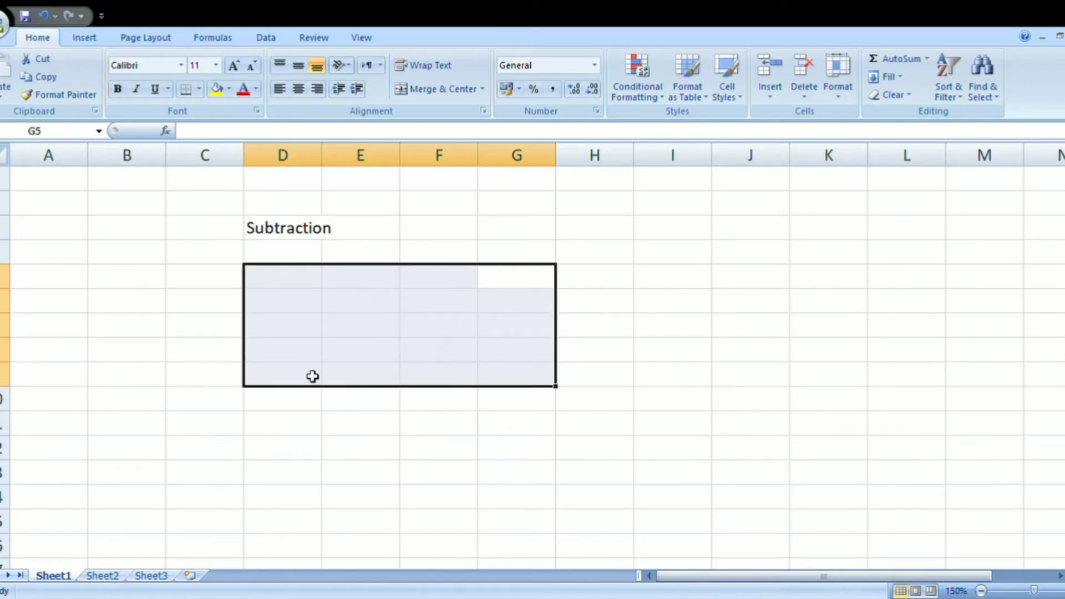
{"action": "left_click", "coordinate": [295, 238]}
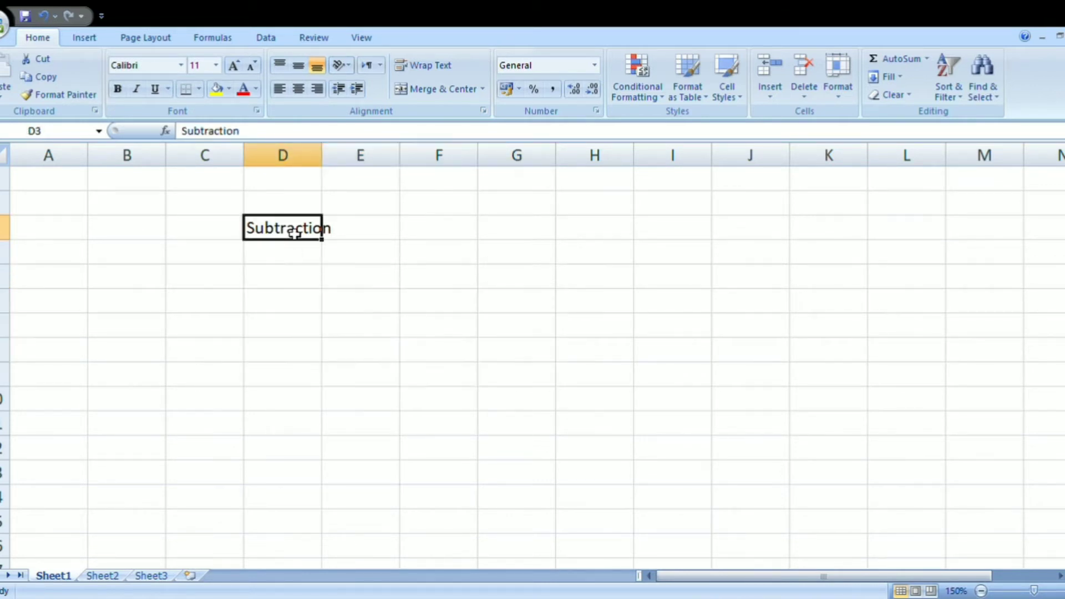
{"action": "type", "text": "Multi"}
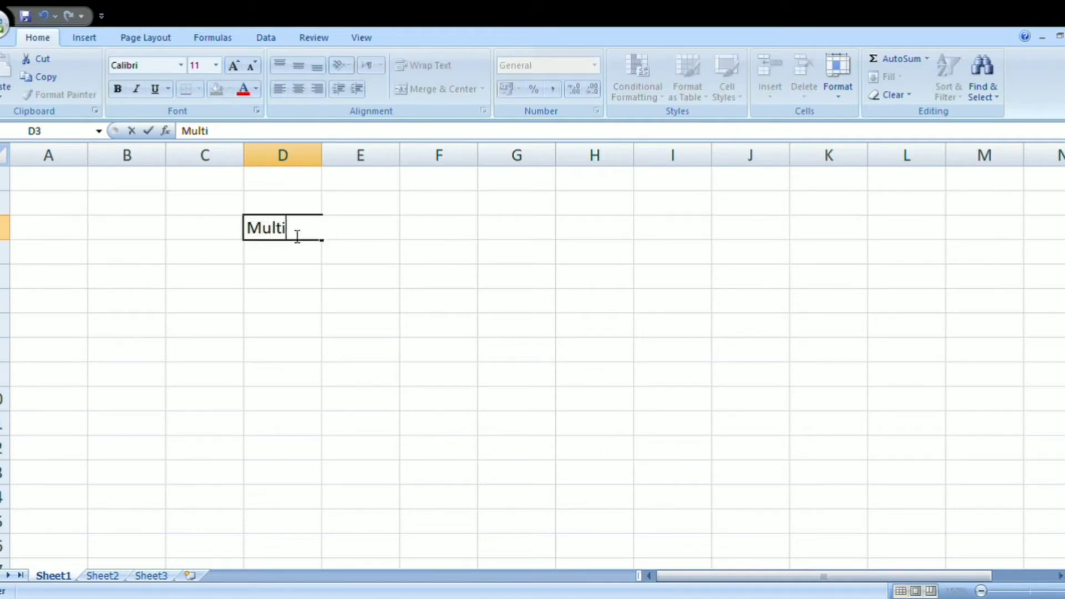
{"action": "type", "text": "plication"}
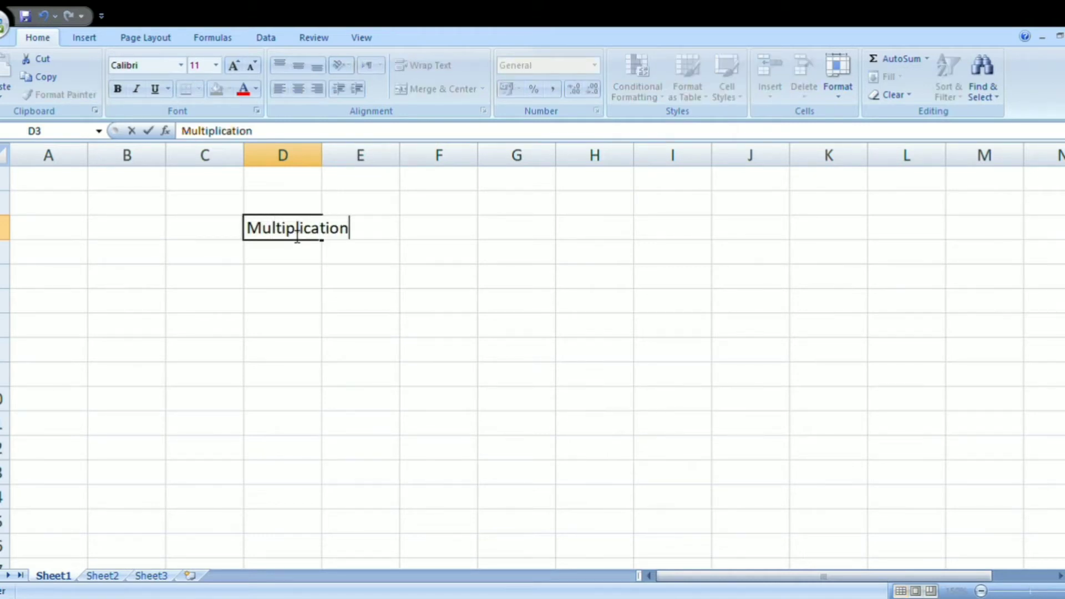
- Enter the numbers 12, 5, 6 and 7 down cells D5 to D8 under the Multiplication heading
{"action": "left_click", "coordinate": [293, 279]}
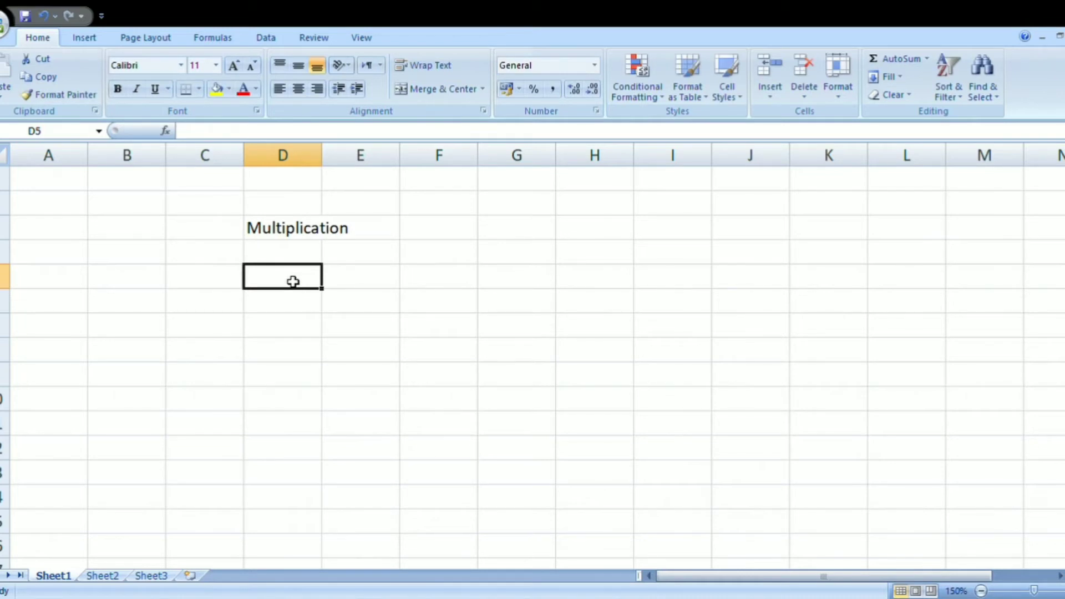
{"action": "type", "text": "12"}
{"action": "key", "text": "Return"}
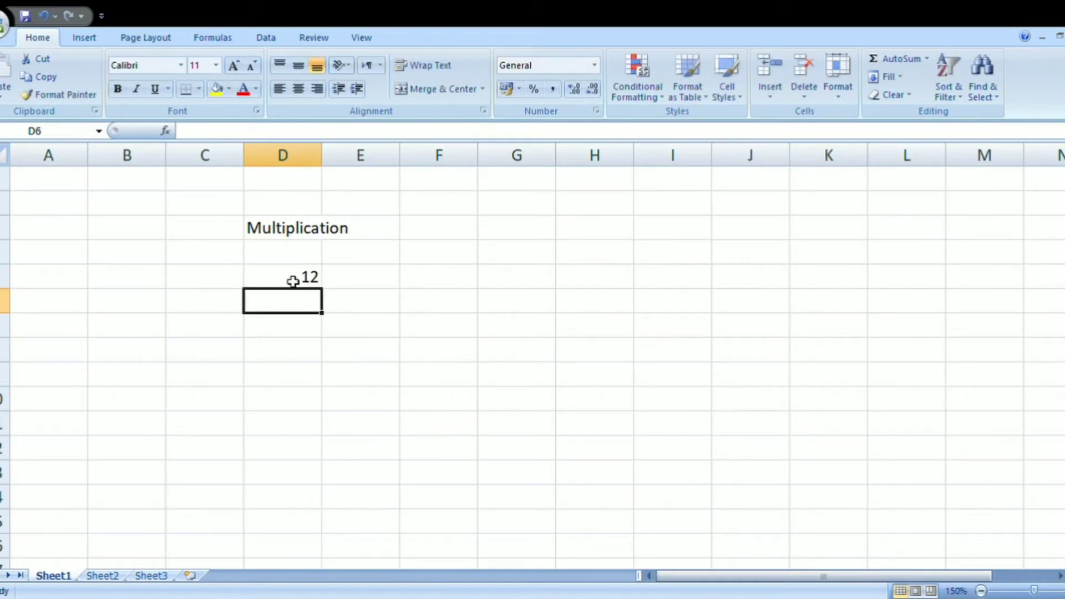
{"action": "type", "text": "5"}
{"action": "key", "text": "Return"}
{"action": "type", "text": "6"}
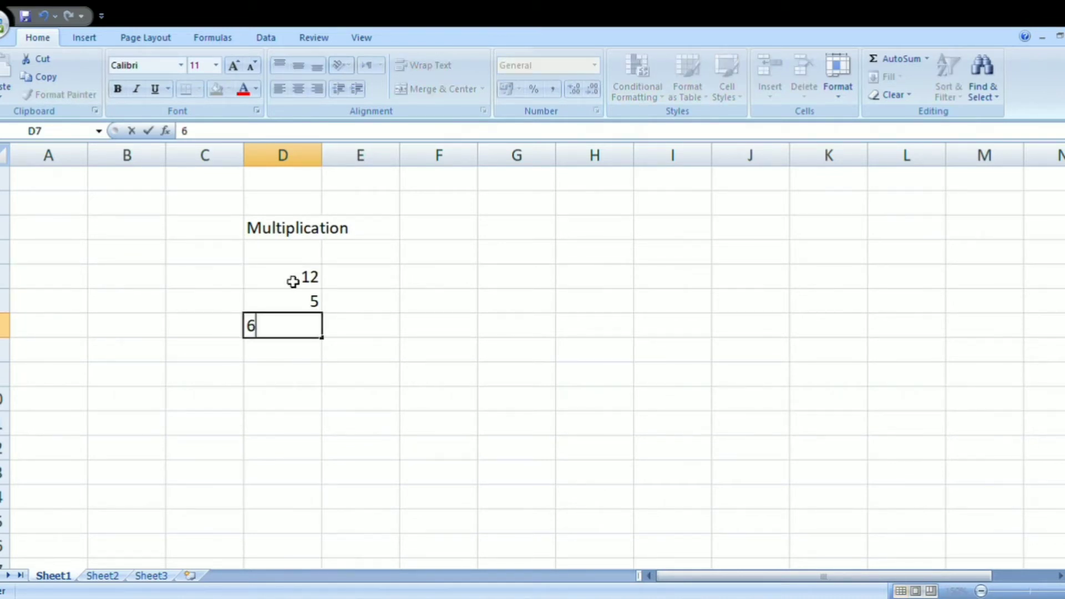
{"action": "key", "text": "Return"}
{"action": "type", "text": "7"}
{"action": "key", "text": "Return"}
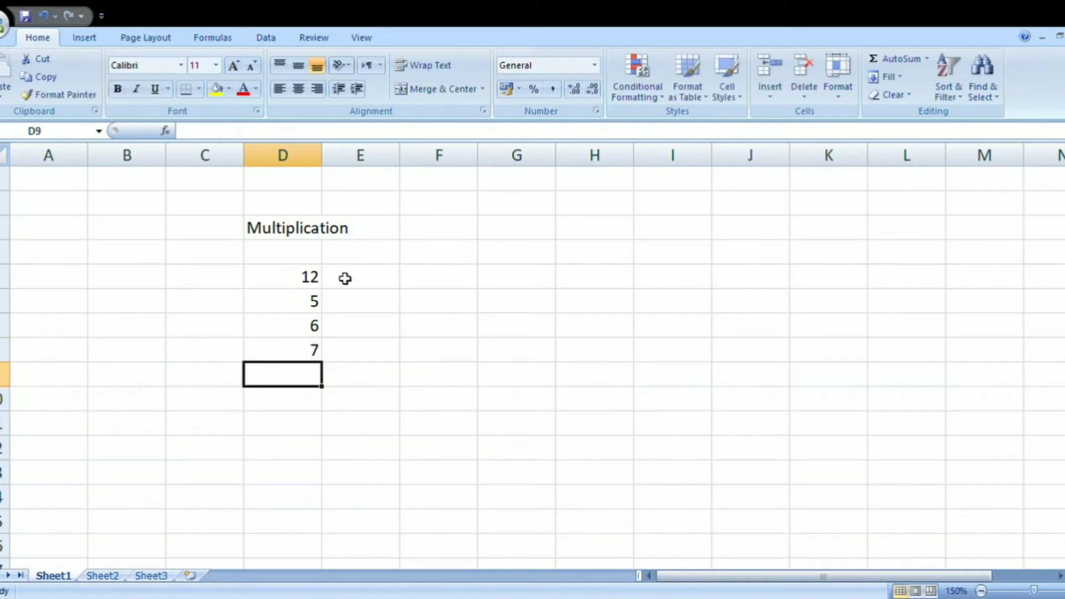
- Fill cells E5 to E8 with the numbers 4, 7, 8 and 9
{"action": "left_click", "coordinate": [361, 282]}
{"action": "type", "text": "4"}
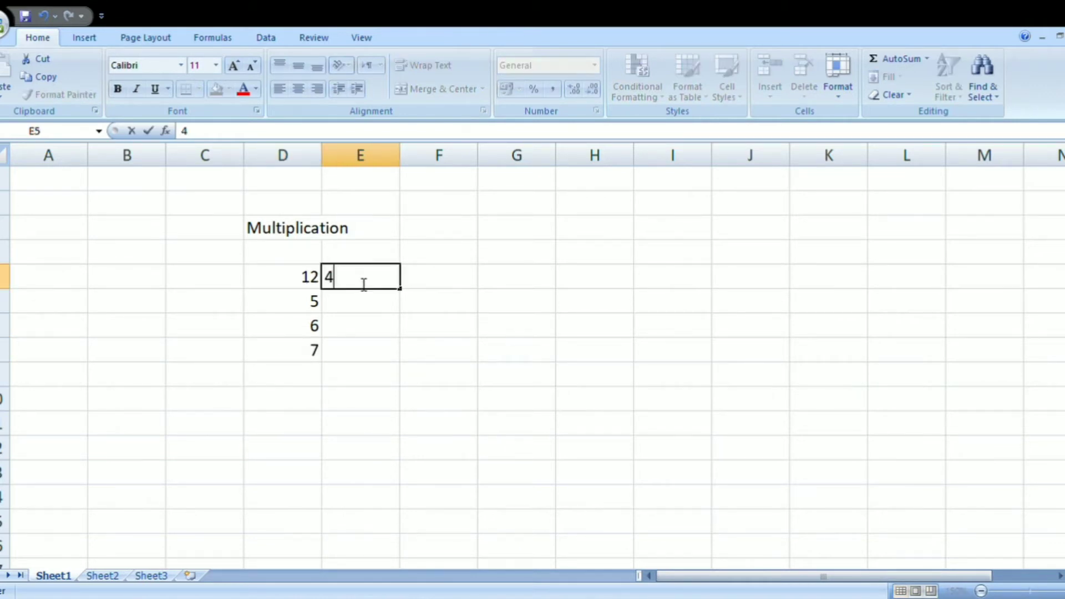
{"action": "key", "text": "Return"}
{"action": "type", "text": "7"}
{"action": "key", "text": "Return"}
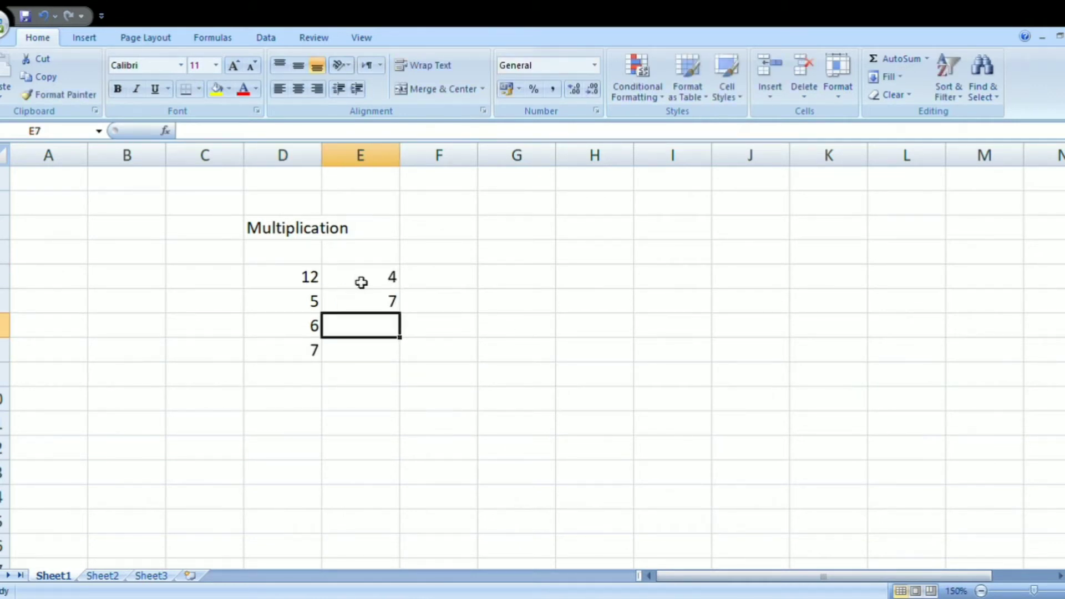
{"action": "type", "text": "8"}
{"action": "key", "text": "Return"}
{"action": "type", "text": "9"}
{"action": "key", "text": "Return"}
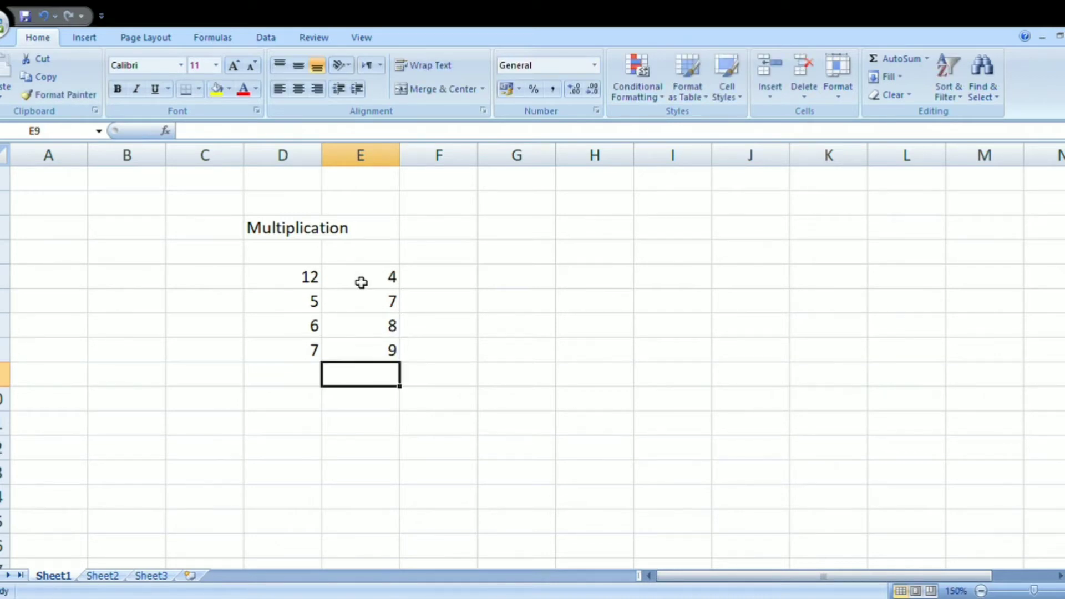
- Add the heading Result in cell F4 above the multiplication results column
{"action": "left_click", "coordinate": [455, 283]}
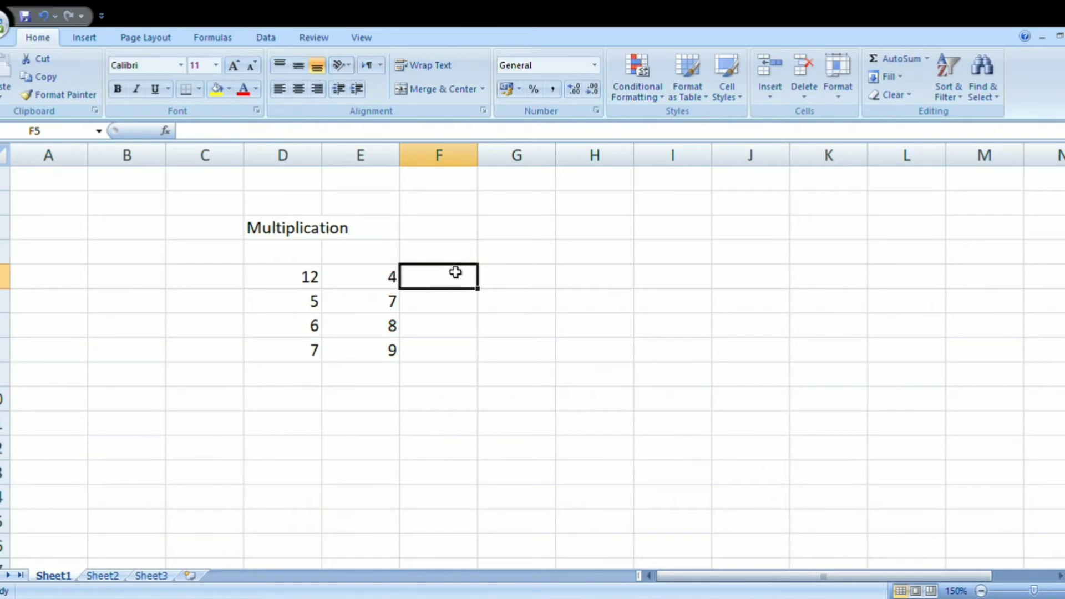
{"action": "left_click", "coordinate": [455, 251]}
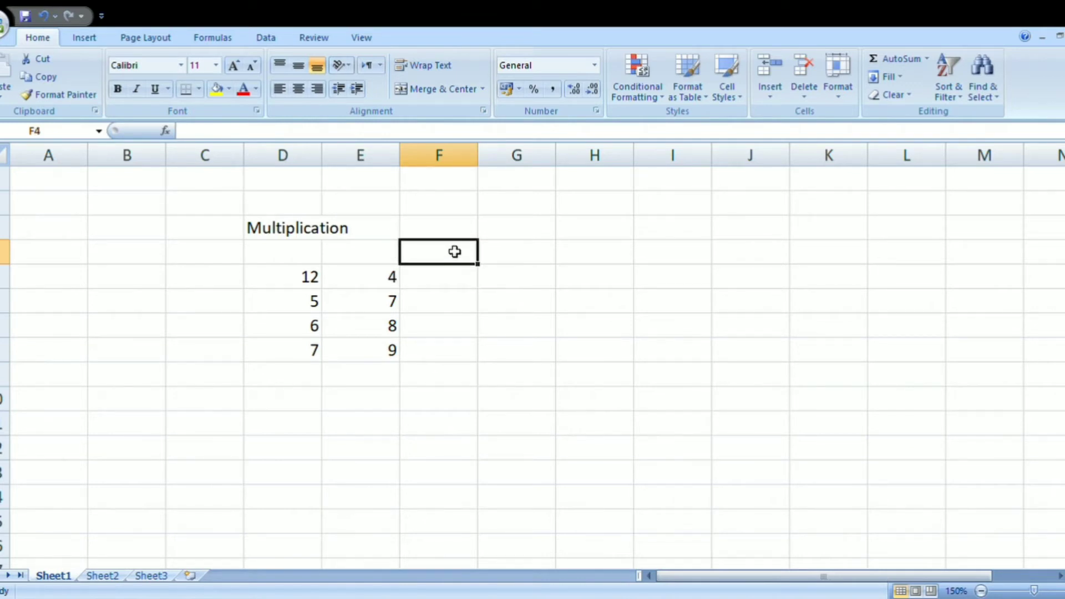
{"action": "type", "text": "Result"}
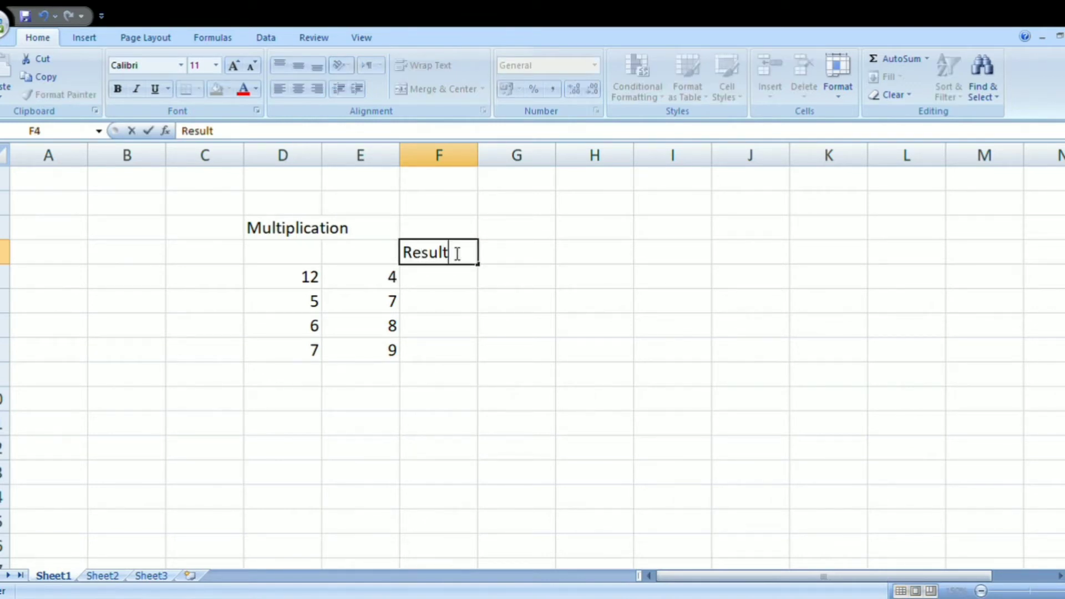
- Multiply D5 by E5 in cell F5 with the formula =D5*E5 and copy it down through F8
{"action": "left_click", "coordinate": [457, 281]}
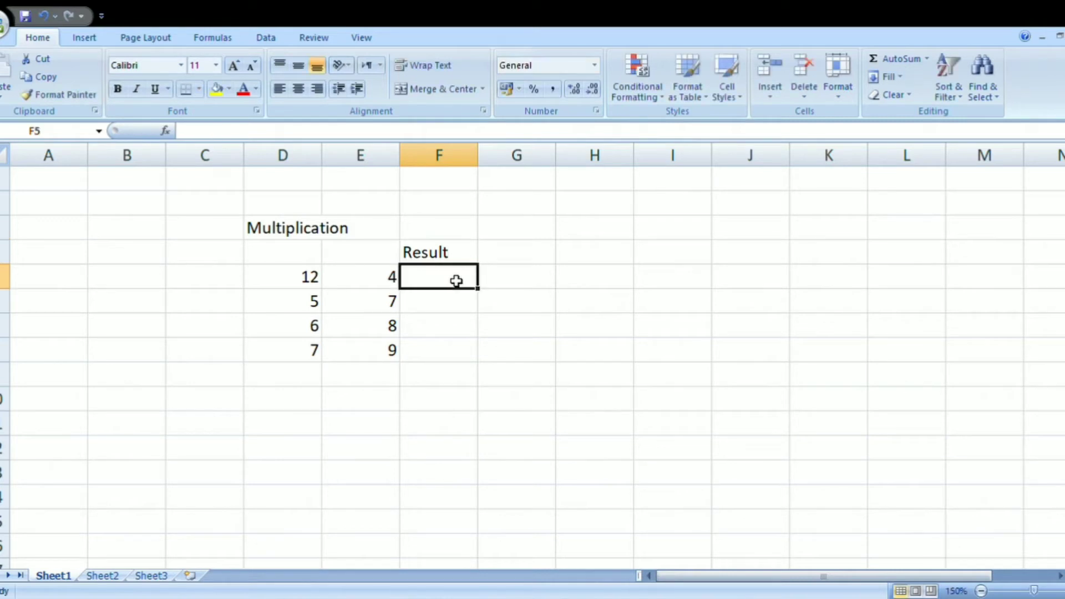
{"action": "type", "text": "="}
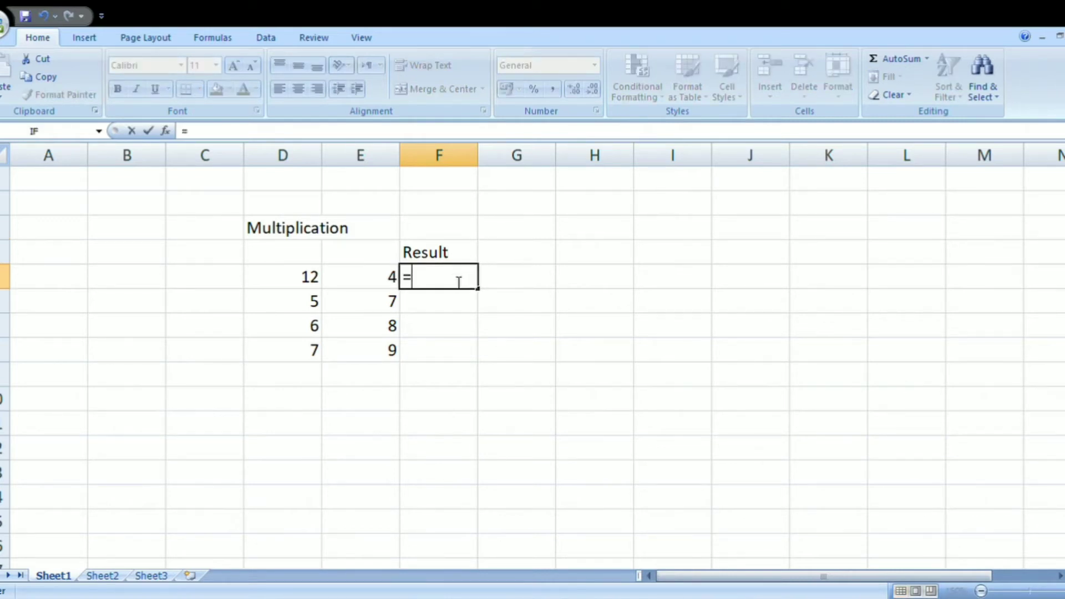
{"action": "left_click", "coordinate": [299, 286]}
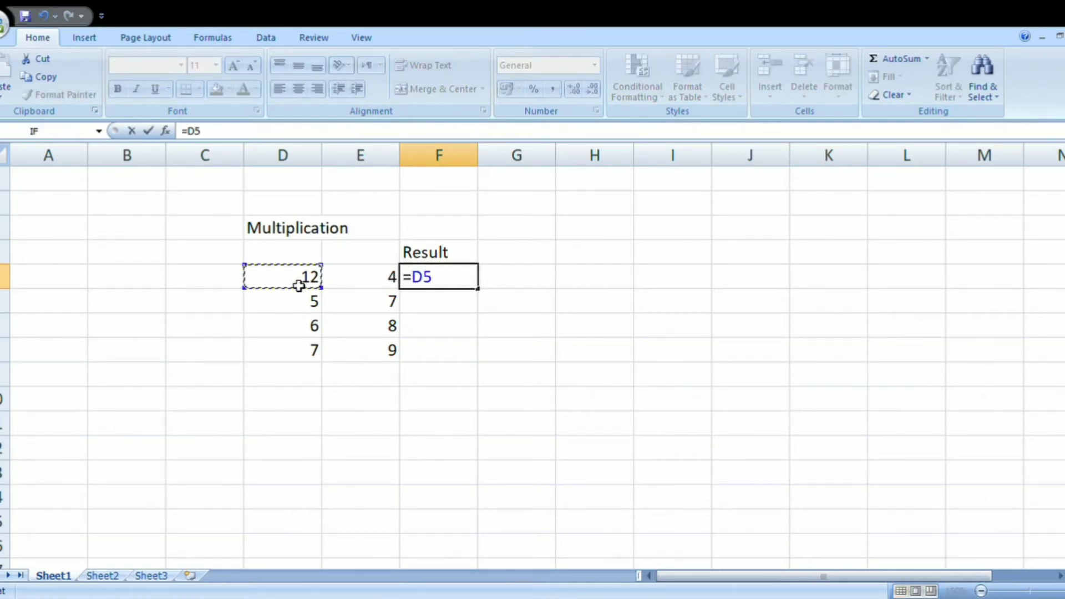
{"action": "type", "text": "*"}
{"action": "left_click", "coordinate": [363, 284]}
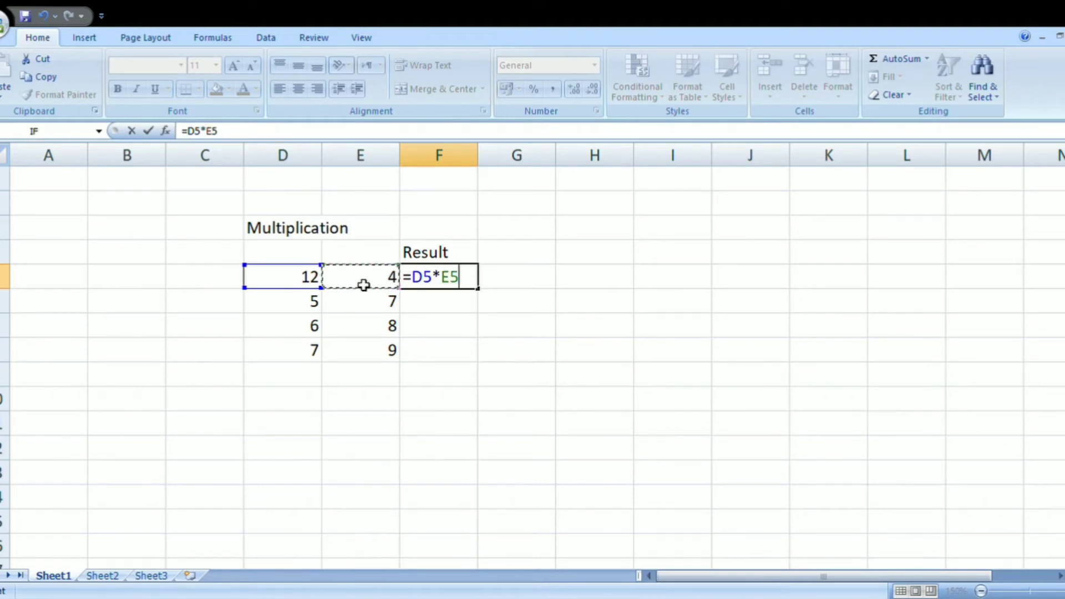
{"action": "key", "text": "Return"}
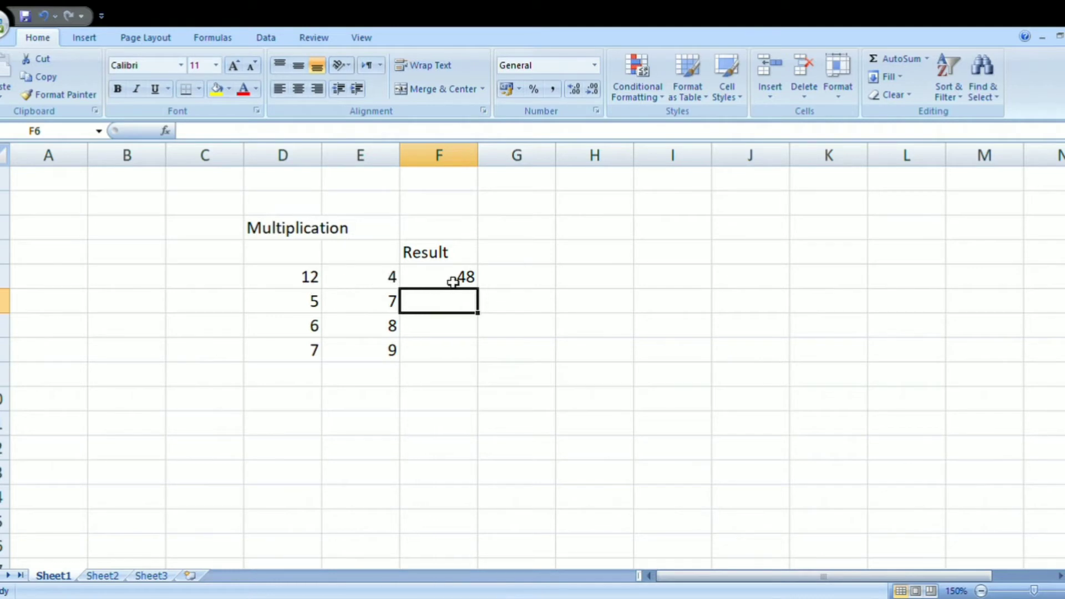
{"action": "left_click", "coordinate": [470, 278]}
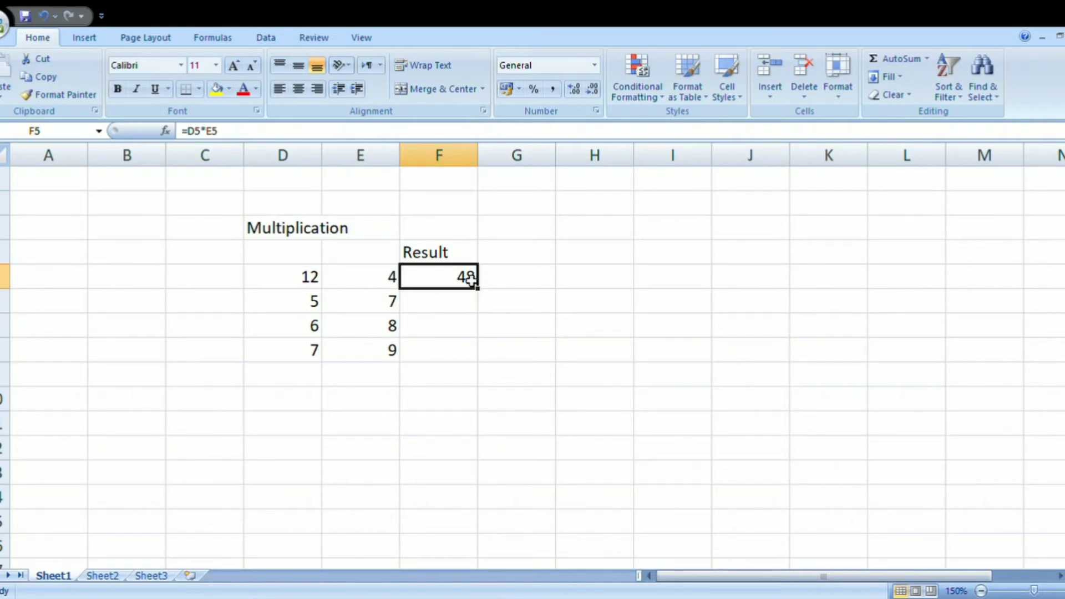
{"action": "left_click_drag", "start_coordinate": [478, 289], "coordinate": [480, 367]}
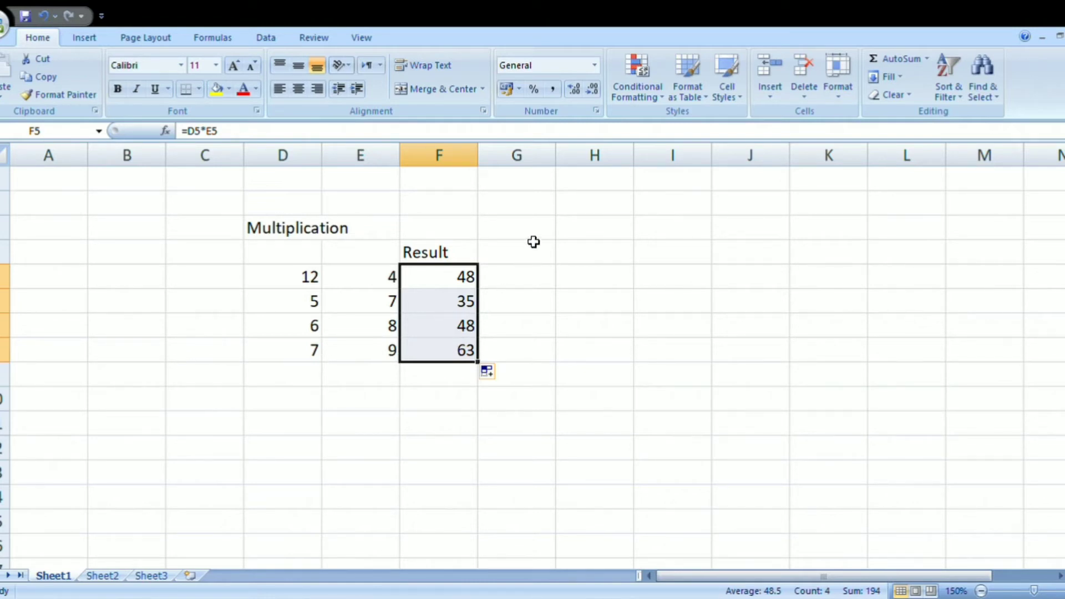
- Clear the multiplication example from cells D3 to G8 and enter the heading Division in D3
{"action": "left_click_drag", "start_coordinate": [541, 233], "coordinate": [270, 353]}
{"action": "key", "text": "Delete"}
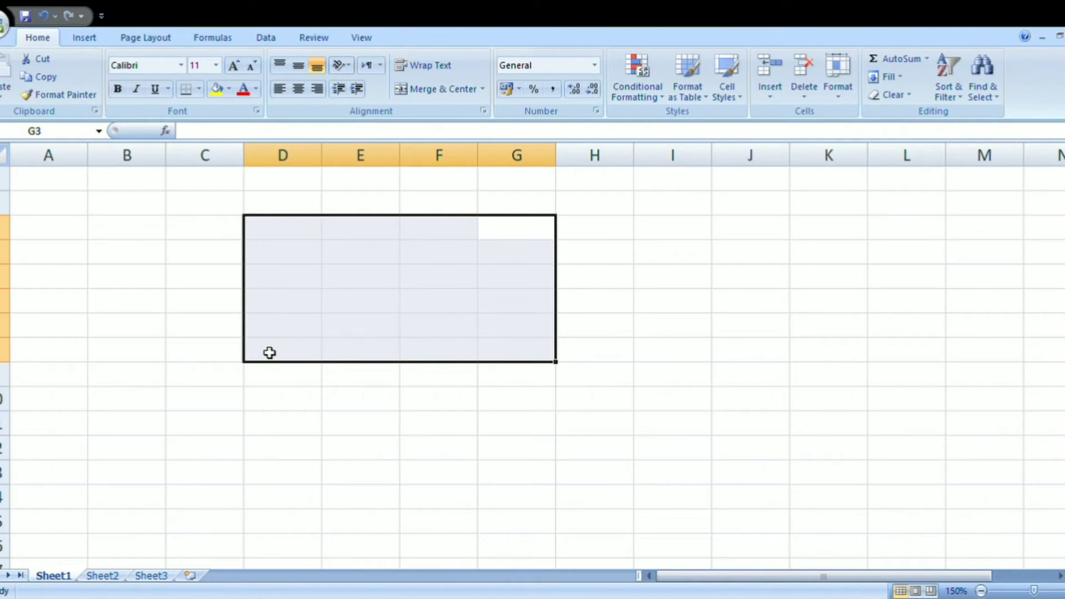
{"action": "left_click", "coordinate": [281, 231]}
{"action": "type", "text": "Di"}
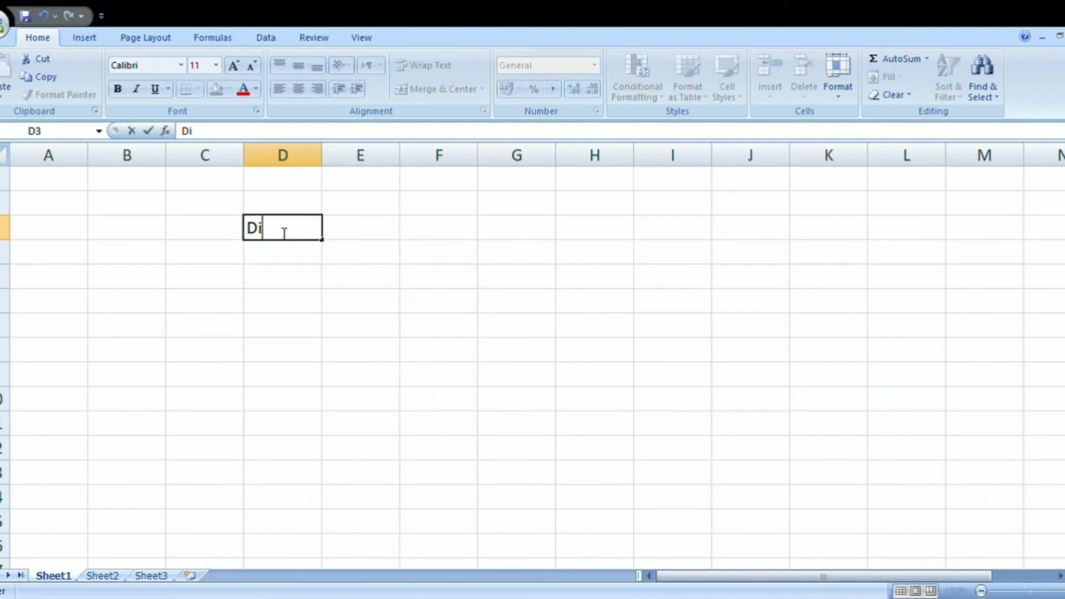
{"action": "type", "text": "vision"}
- Enter the numbers 40, 60, 24 and 50 down cells D5 to D8 under the Division heading
{"action": "left_click", "coordinate": [306, 283]}
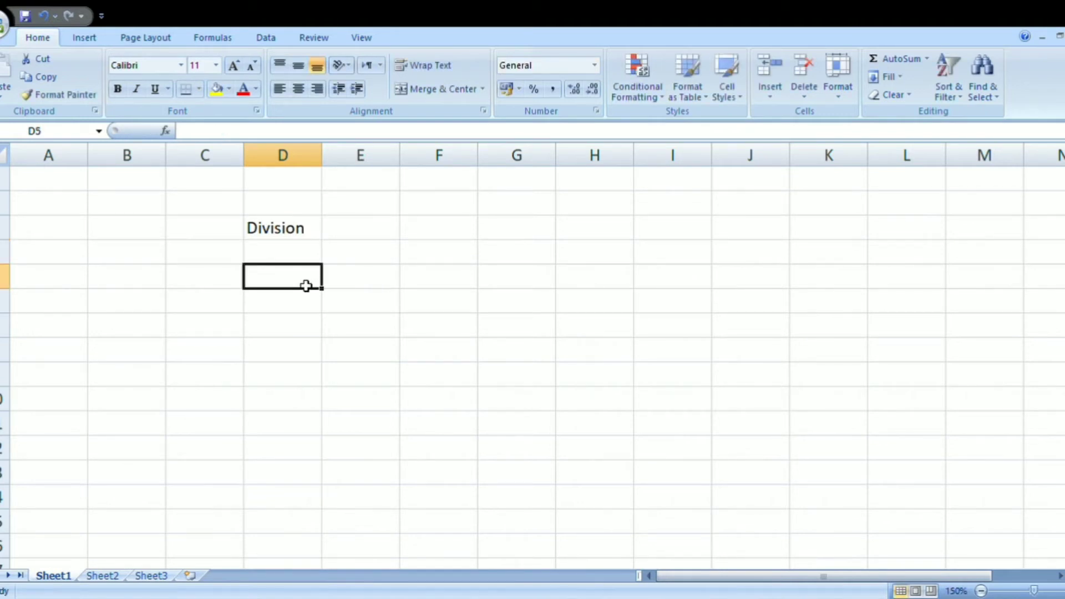
{"action": "type", "text": "40"}
{"action": "key", "text": "Return"}
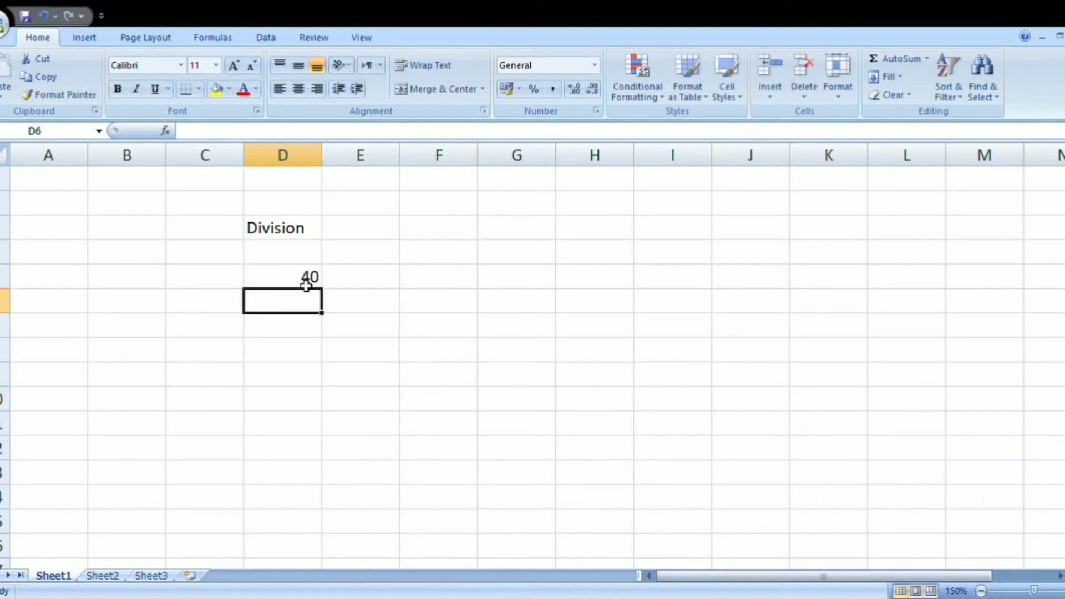
{"action": "type", "text": "6"}
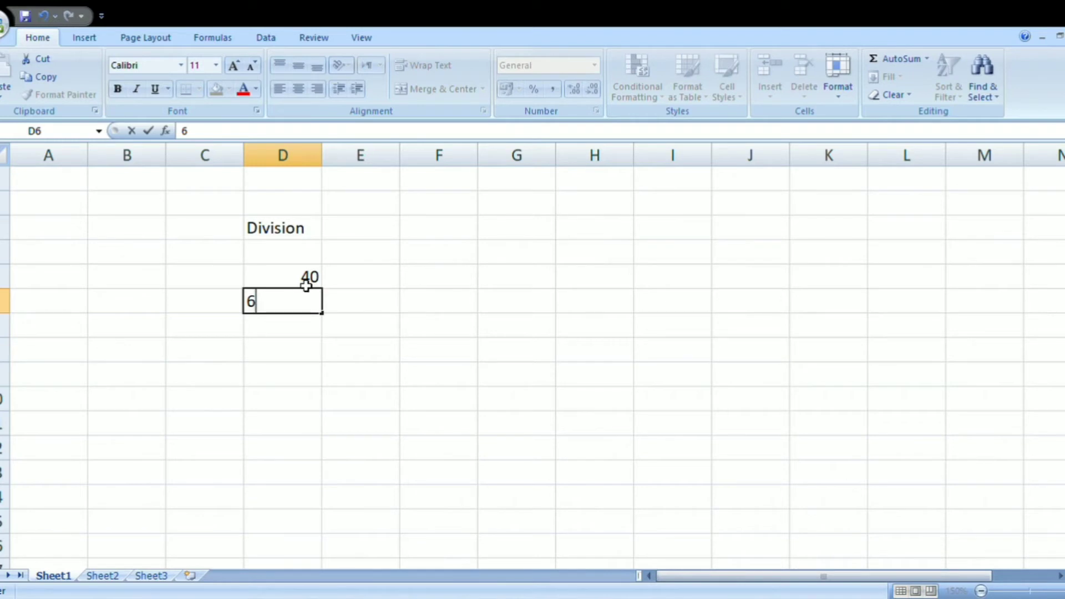
{"action": "type", "text": "0"}
{"action": "key", "text": "Return"}
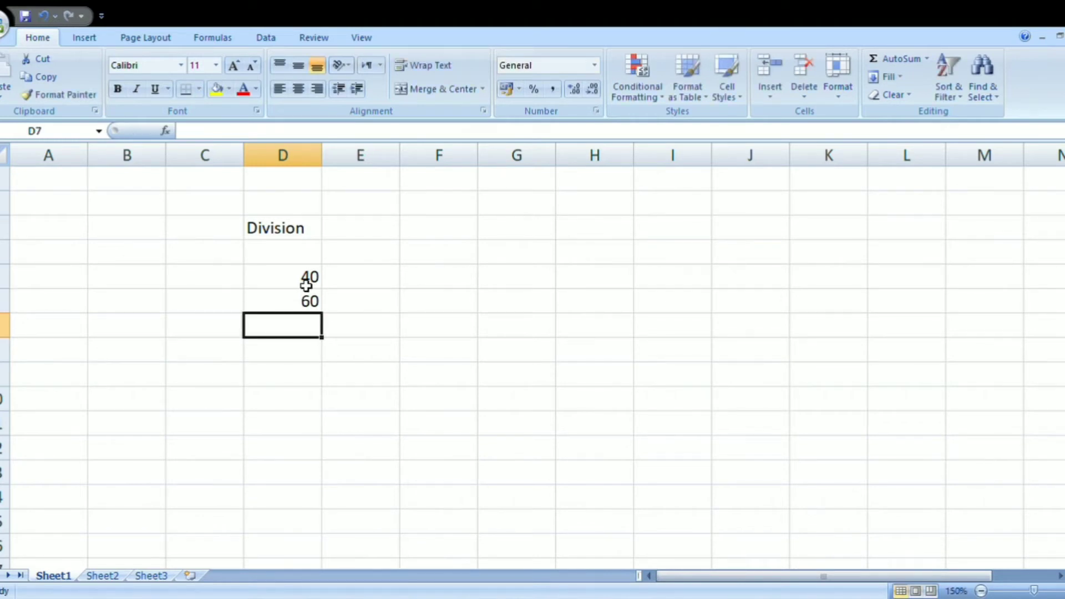
{"action": "type", "text": "24"}
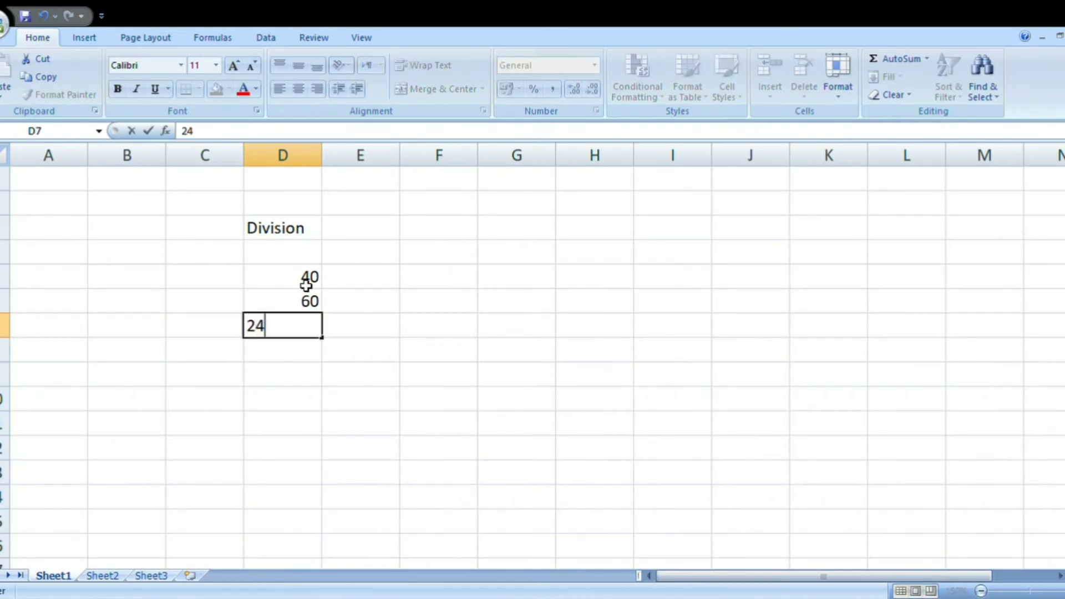
{"action": "key", "text": "Return"}
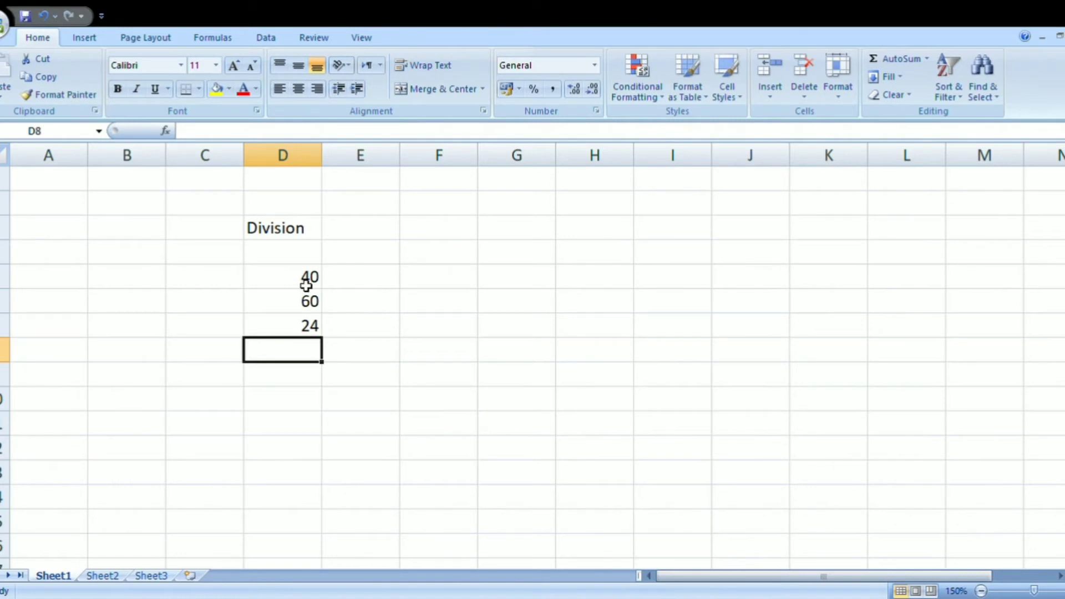
{"action": "type", "text": "50"}
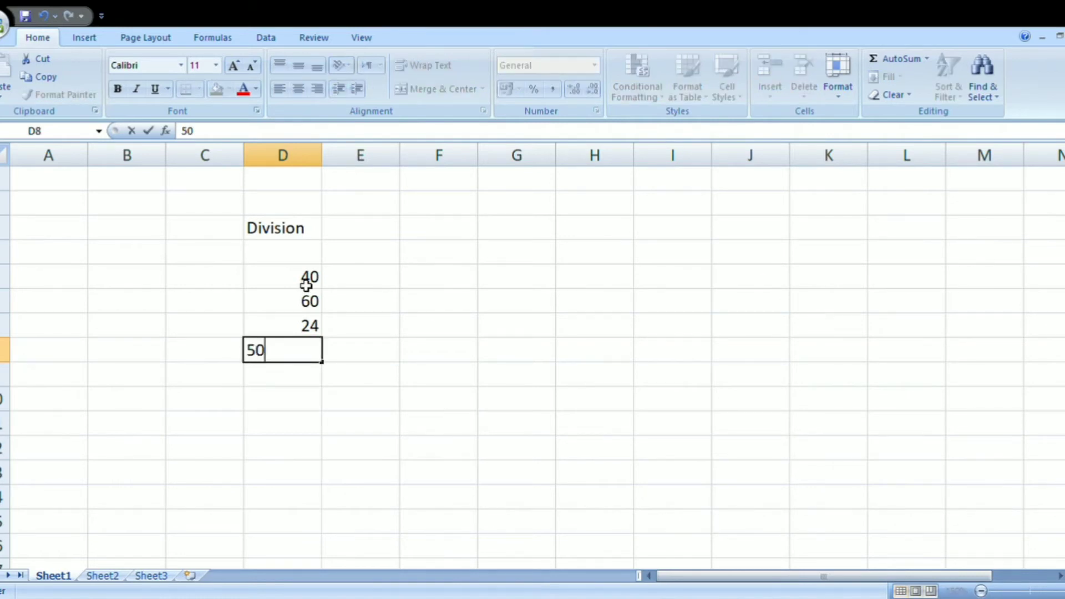
- Fill cells E5 to E8 with the divisors 4, 12, 8 and 10
{"action": "left_click", "coordinate": [363, 284]}
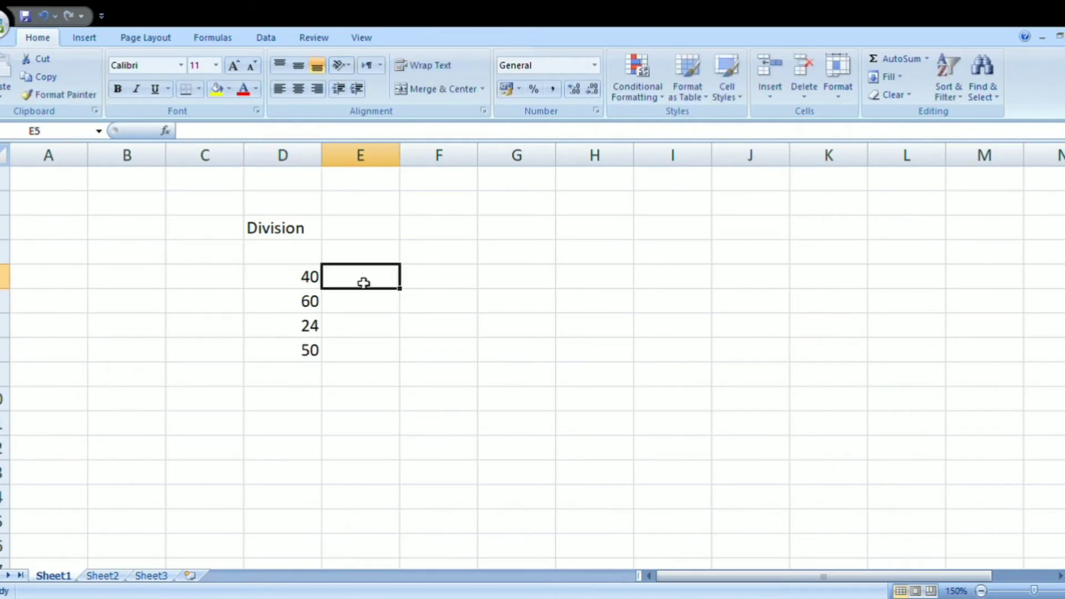
{"action": "type", "text": "4"}
{"action": "key", "text": "Return"}
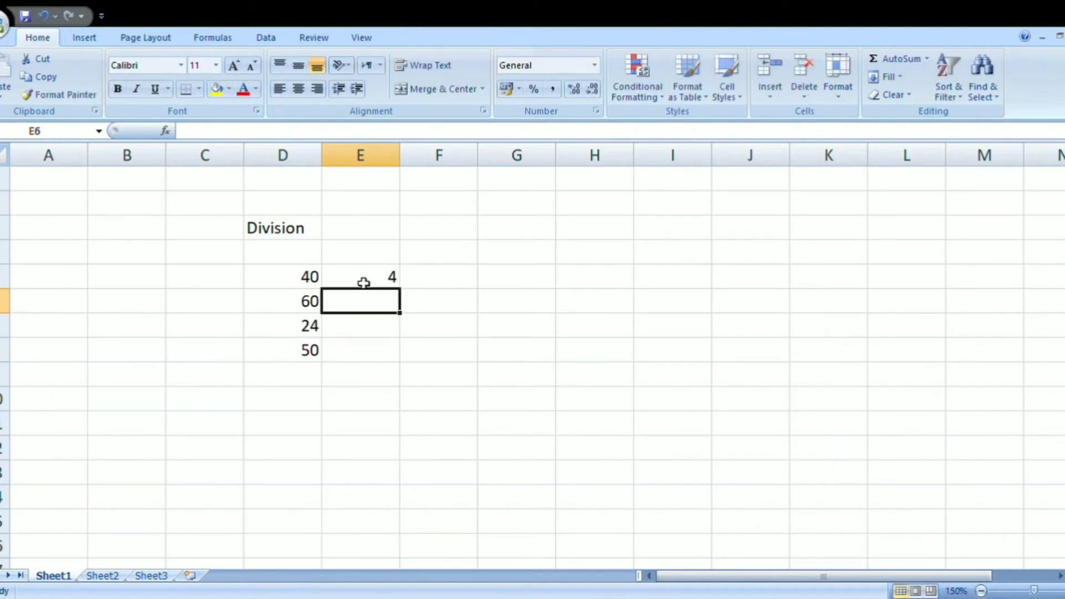
{"action": "type", "text": "12"}
{"action": "key", "text": "Return"}
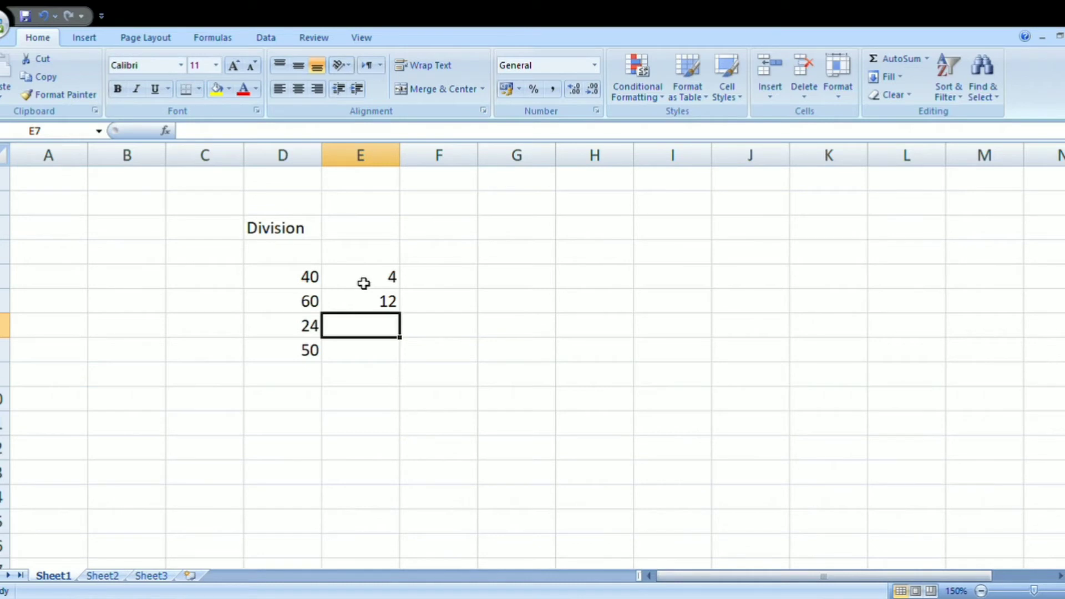
{"action": "type", "text": "8"}
{"action": "key", "text": "Return"}
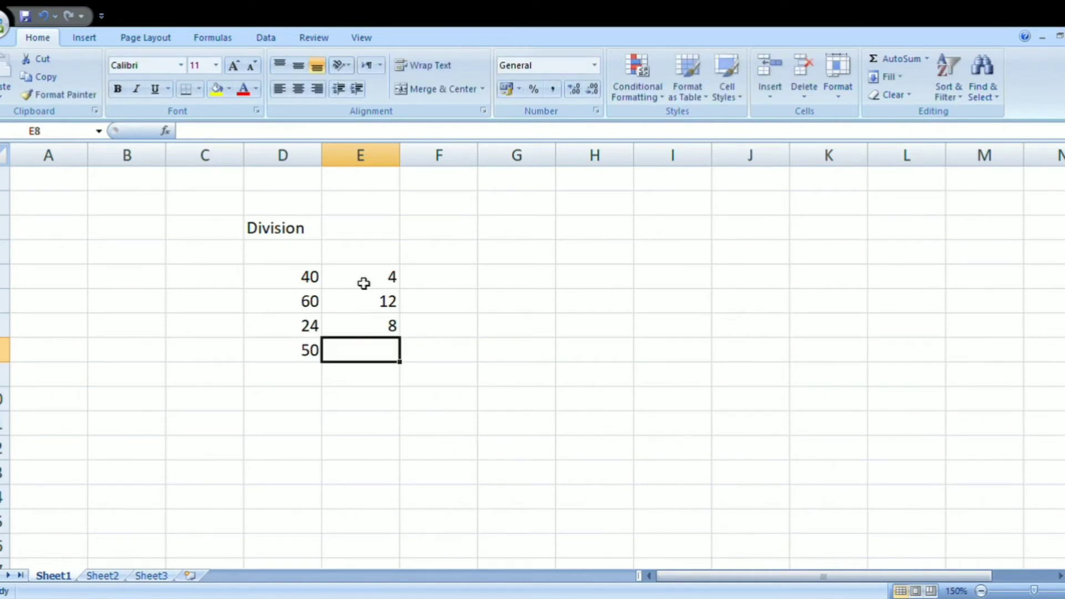
{"action": "type", "text": "10"}
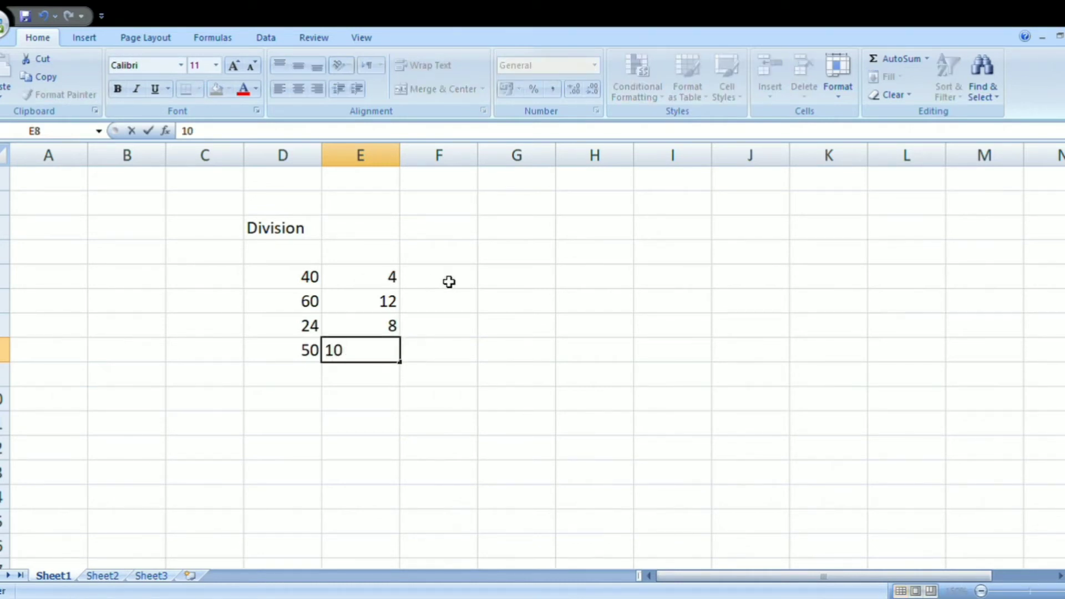
- Label the division results column by entering Result in cell F4
{"action": "left_click", "coordinate": [449, 252]}
{"action": "type", "text": "R"}
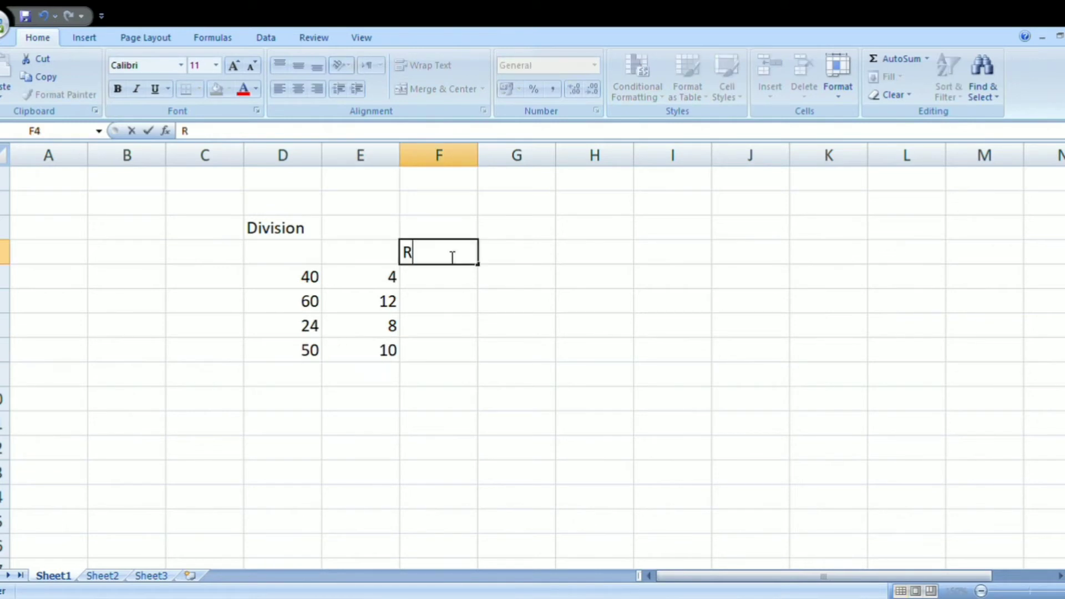
{"action": "type", "text": "esult"}
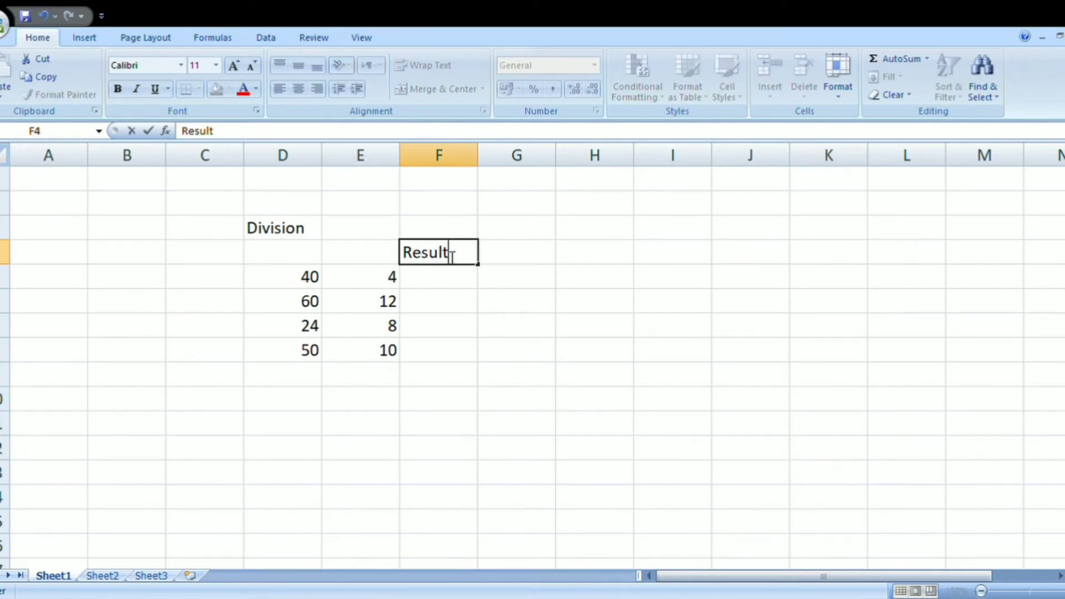
- Divide D5 by E5 in cell F5 with the formula =D5/E5 and copy it down through F8
{"action": "left_click", "coordinate": [453, 282]}
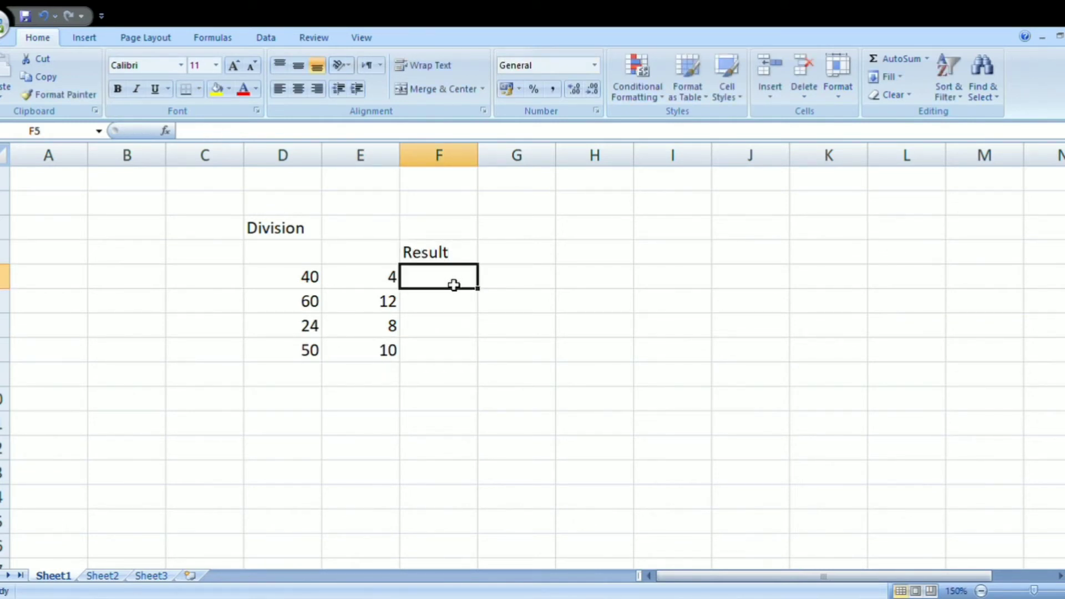
{"action": "type", "text": "="}
{"action": "left_click", "coordinate": [310, 280]}
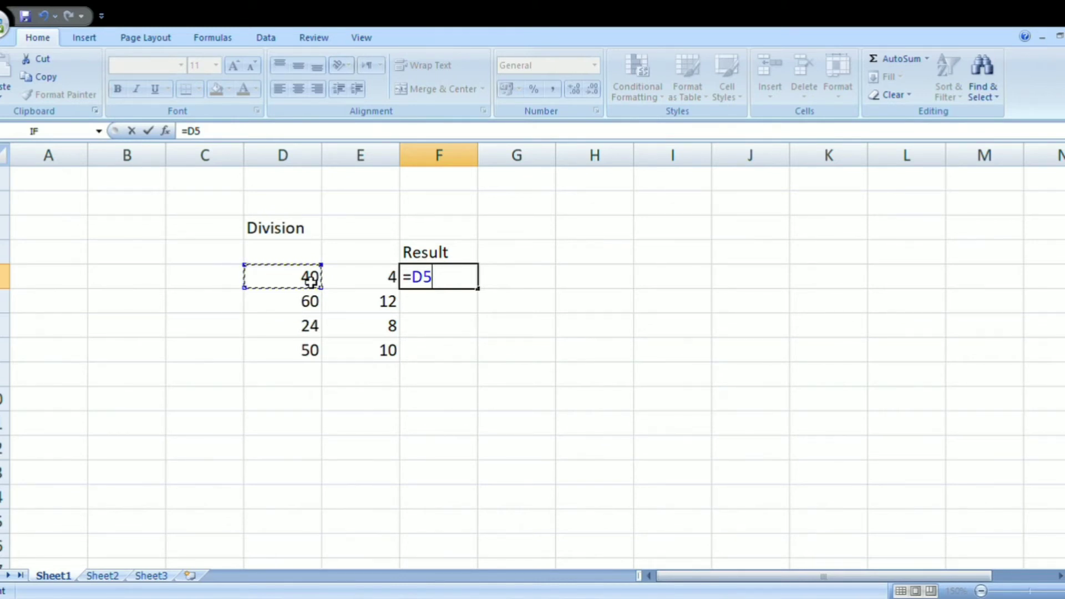
{"action": "type", "text": "/"}
{"action": "left_click", "coordinate": [372, 283]}
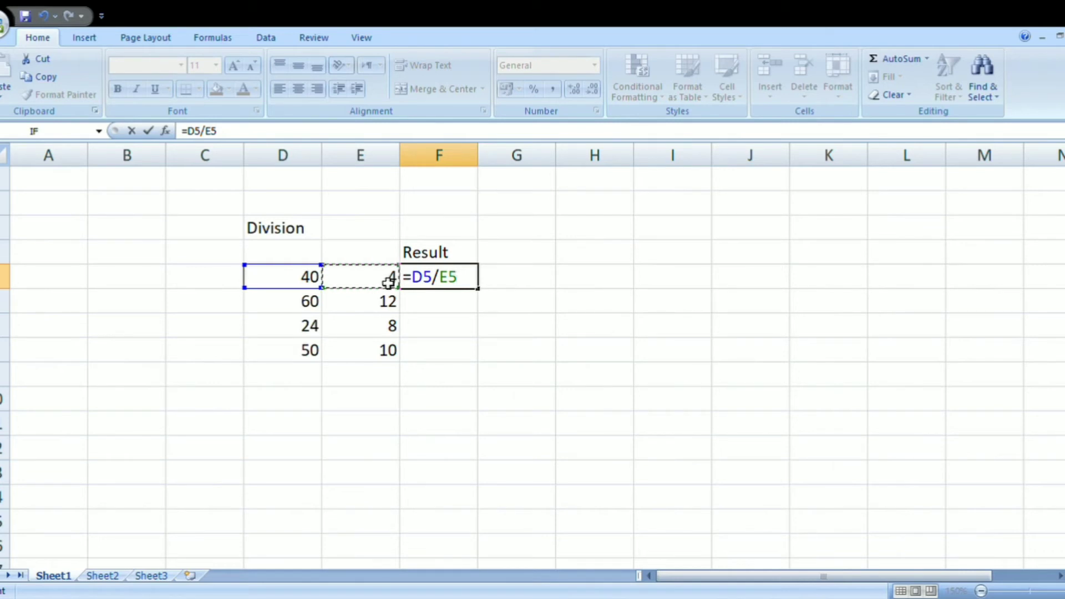
{"action": "key", "text": "Return"}
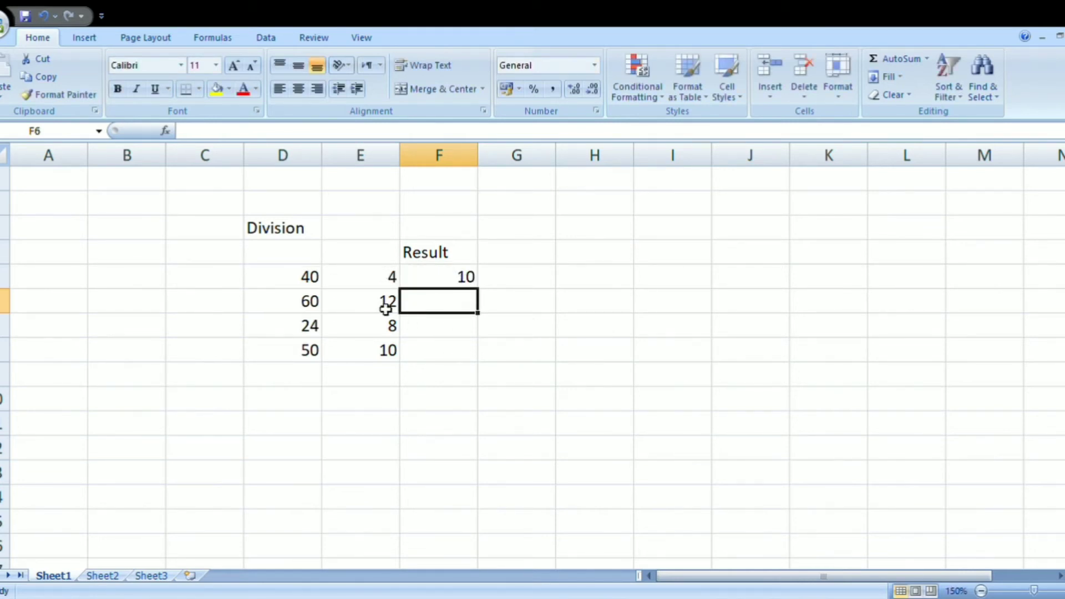
{"action": "left_click", "coordinate": [460, 285]}
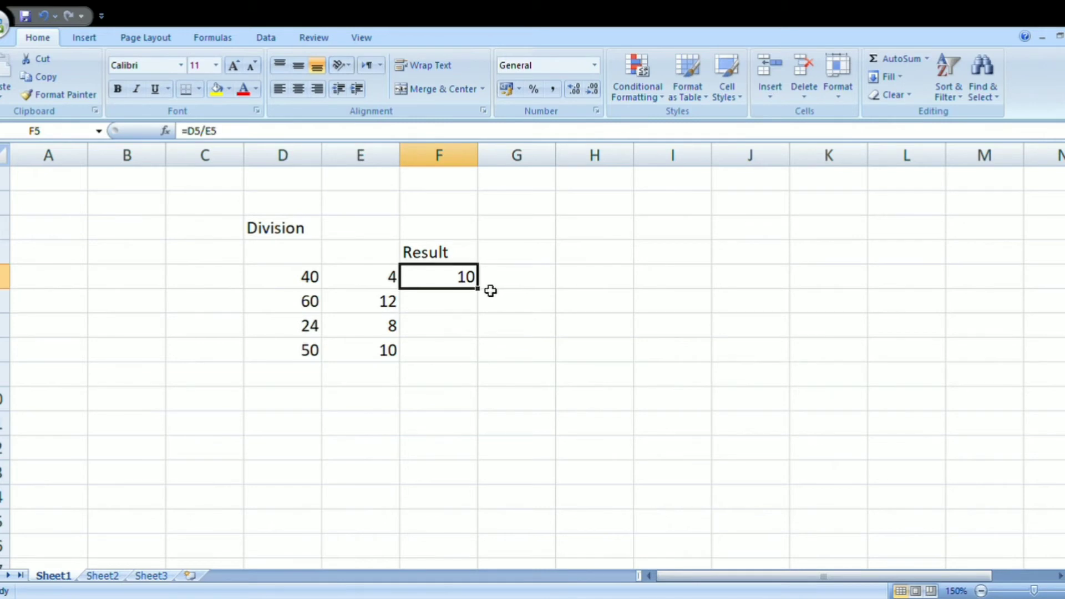
{"action": "left_click_drag", "start_coordinate": [484, 294], "coordinate": [482, 367]}
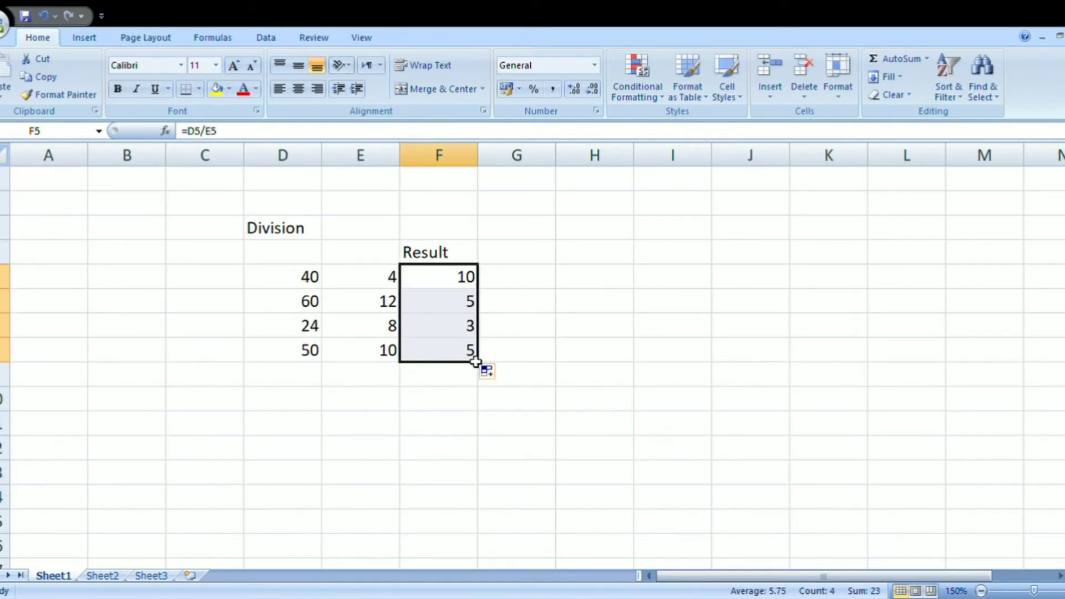
{"action": "left_click", "coordinate": [305, 309]}
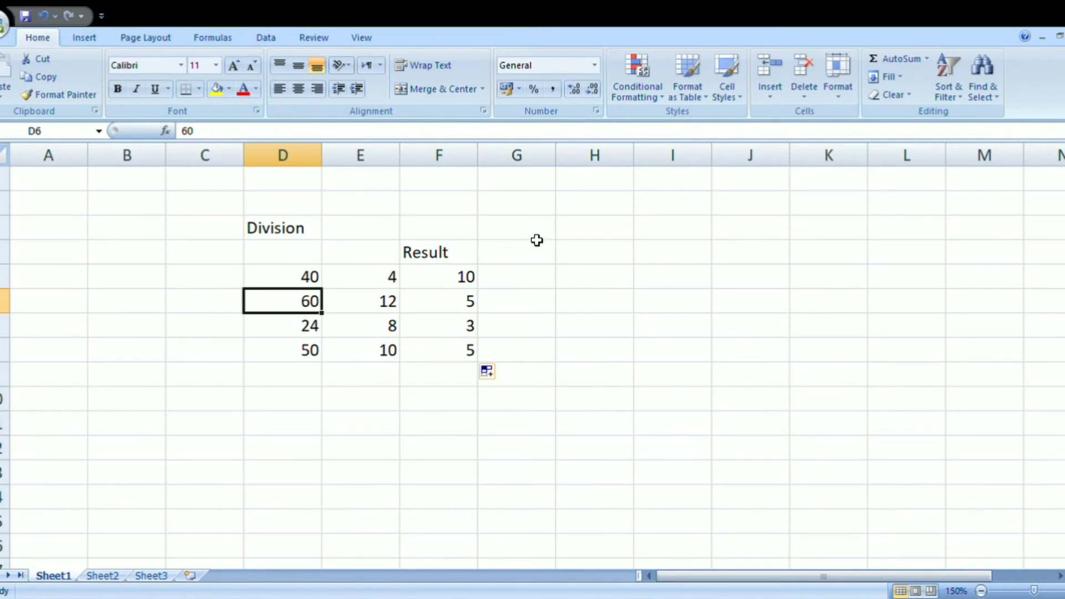
{"action": "left_click_drag", "start_coordinate": [528, 229], "coordinate": [321, 367]}
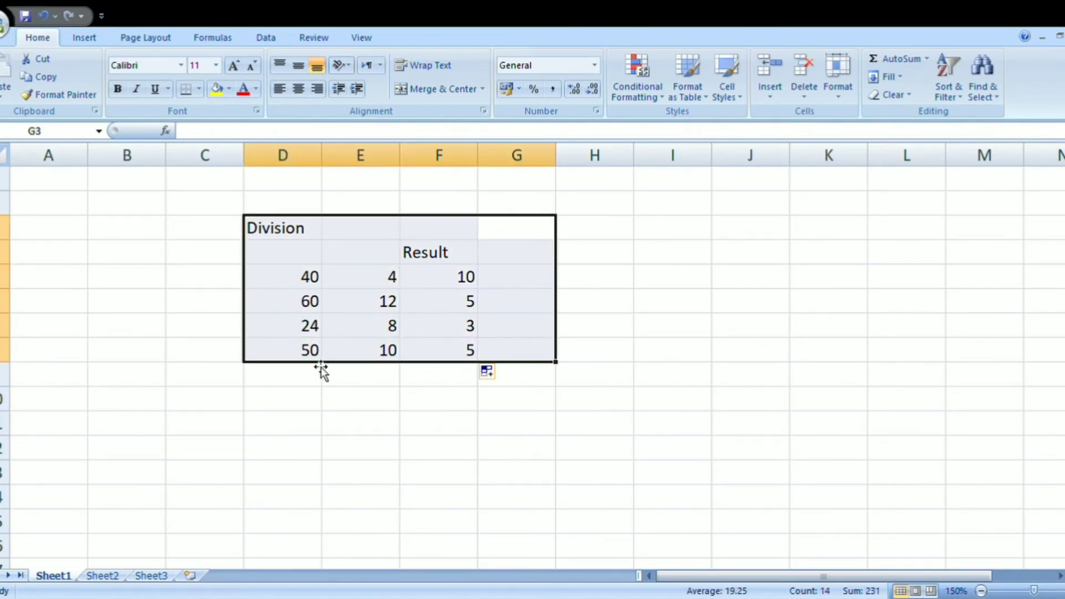
{"action": "type", "text": "perc"}
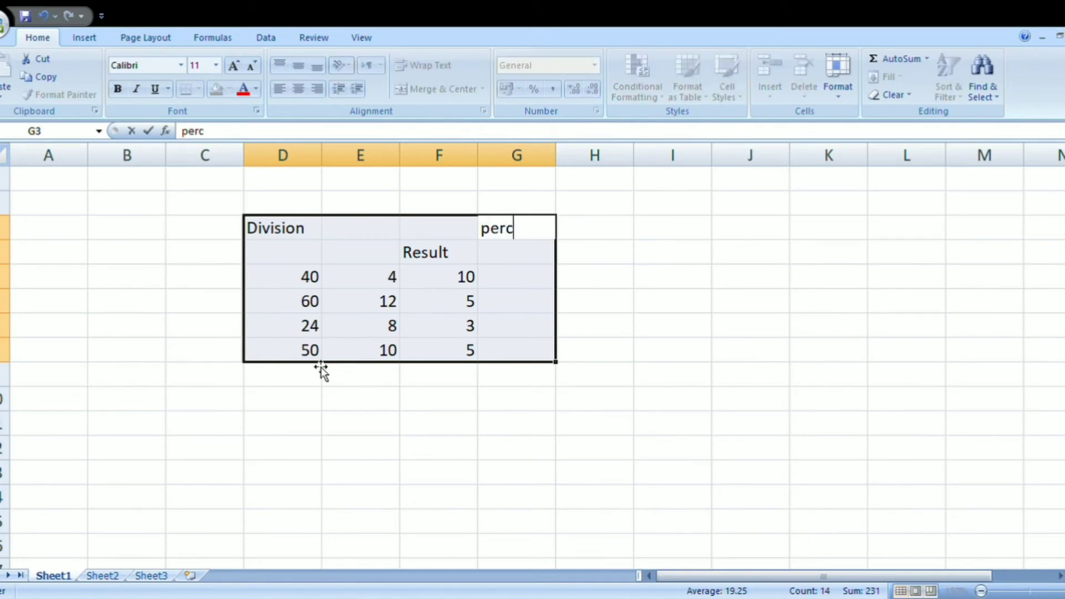
{"action": "type", "text": "entage"}
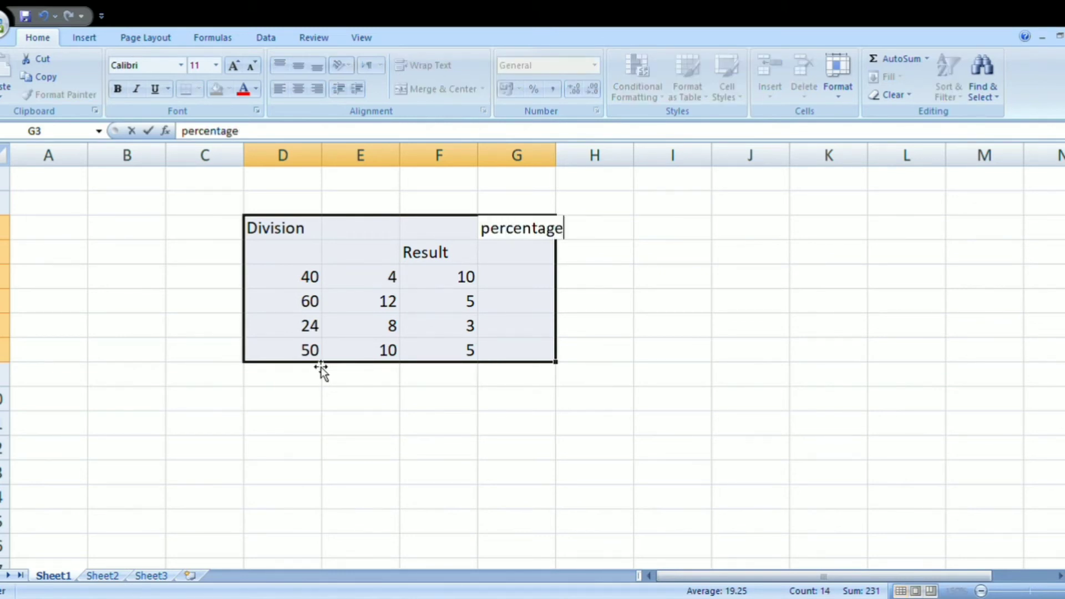
{"action": "left_click", "coordinate": [327, 403]}
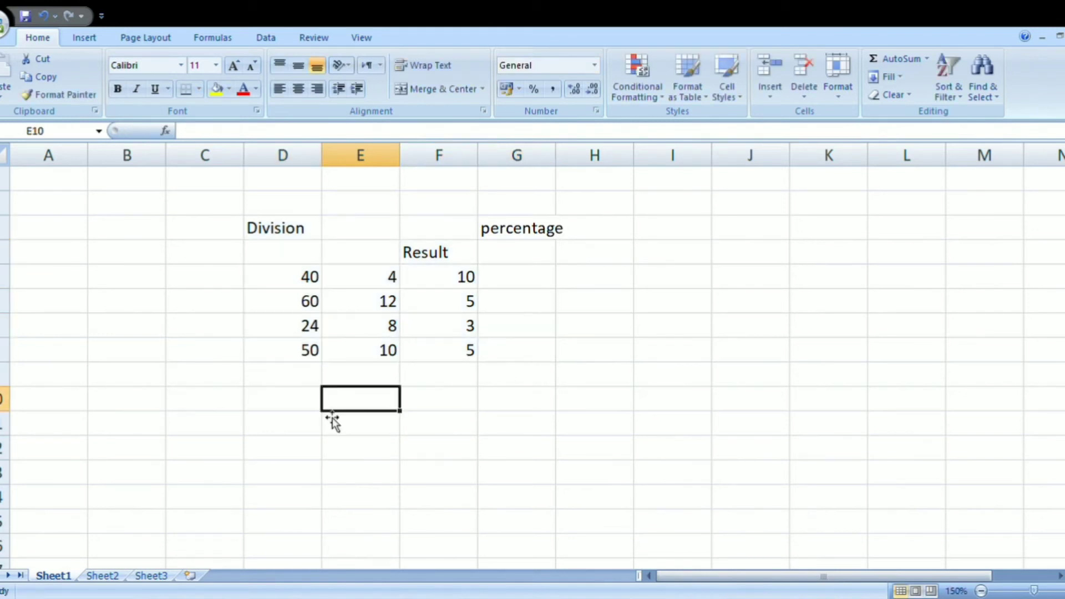
- Clear the whole division example in D3:H8 and enter the heading Percentage in cell D3
{"action": "left_click_drag", "start_coordinate": [578, 231], "coordinate": [258, 346]}
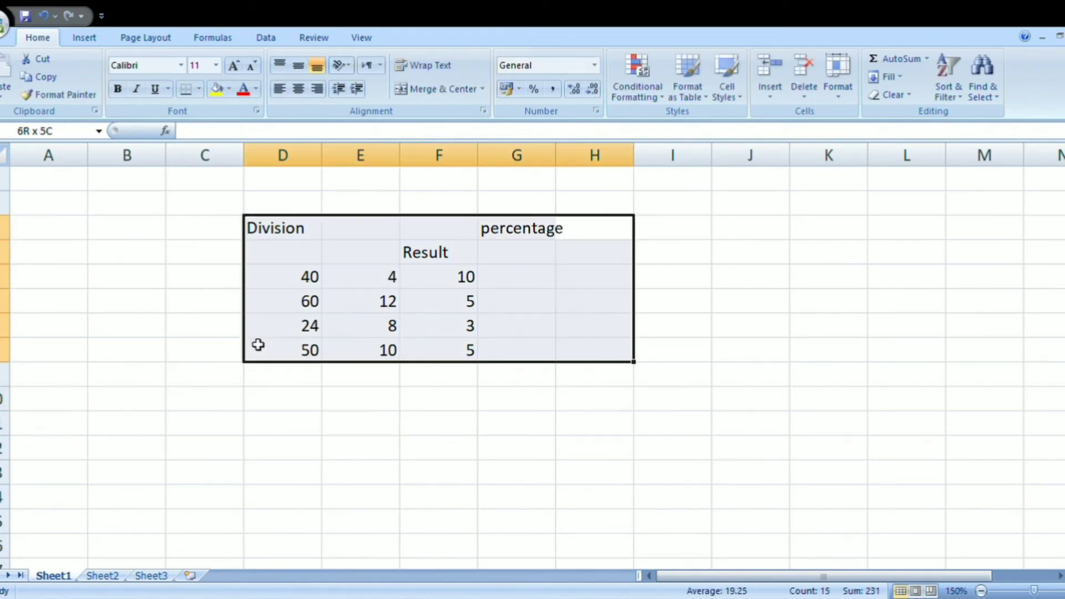
{"action": "key", "text": "Delete"}
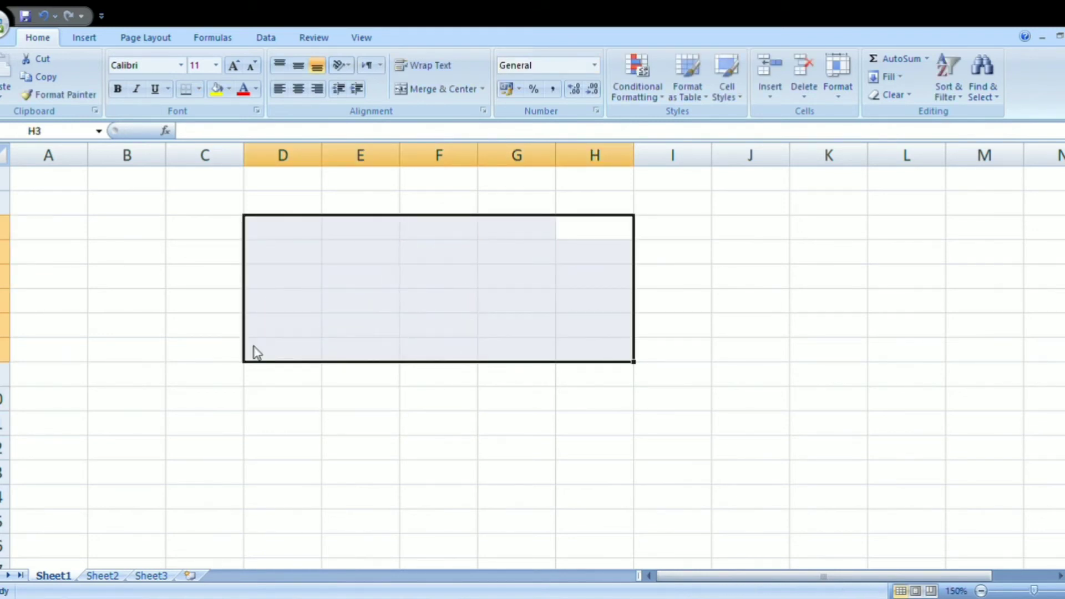
{"action": "left_click", "coordinate": [300, 236]}
{"action": "type", "text": "Percen"}
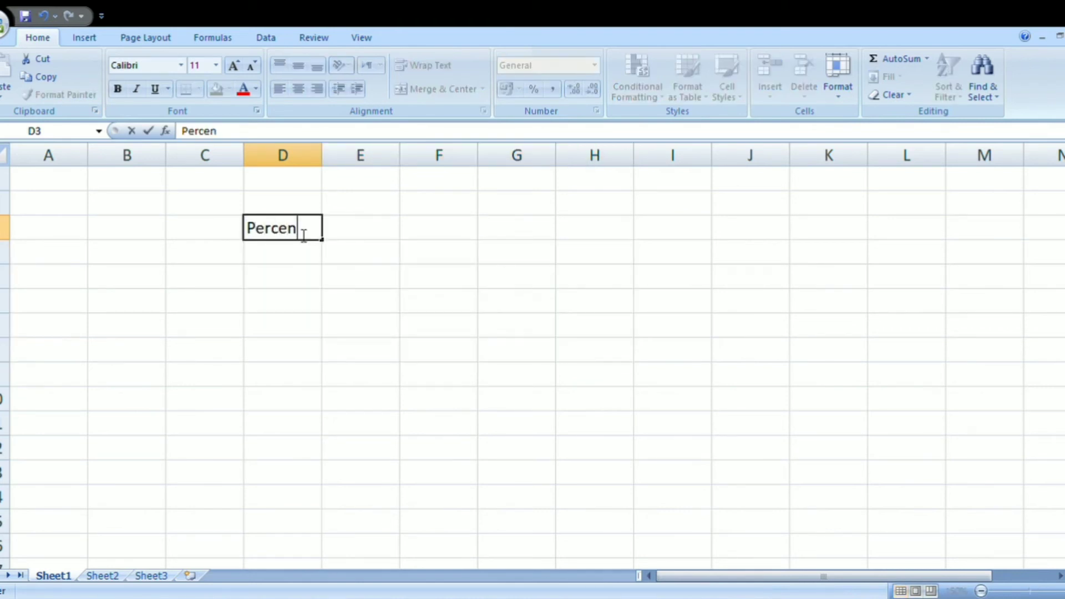
{"action": "type", "text": "tage"}
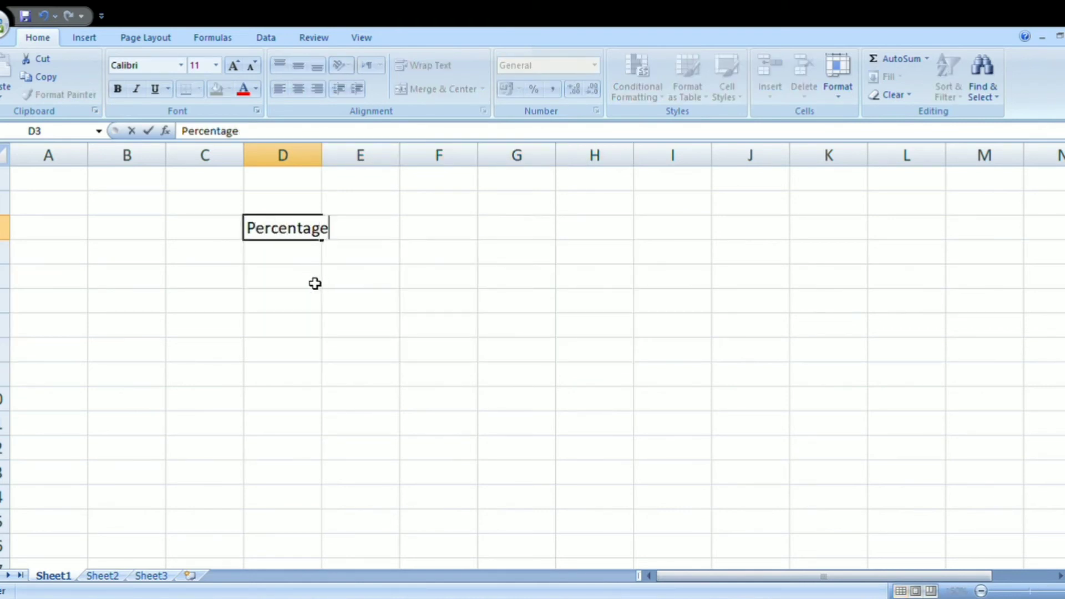
- Enter the column label Marks Obtained in cell D5 and widen column D to fit it
{"action": "left_click", "coordinate": [314, 284]}
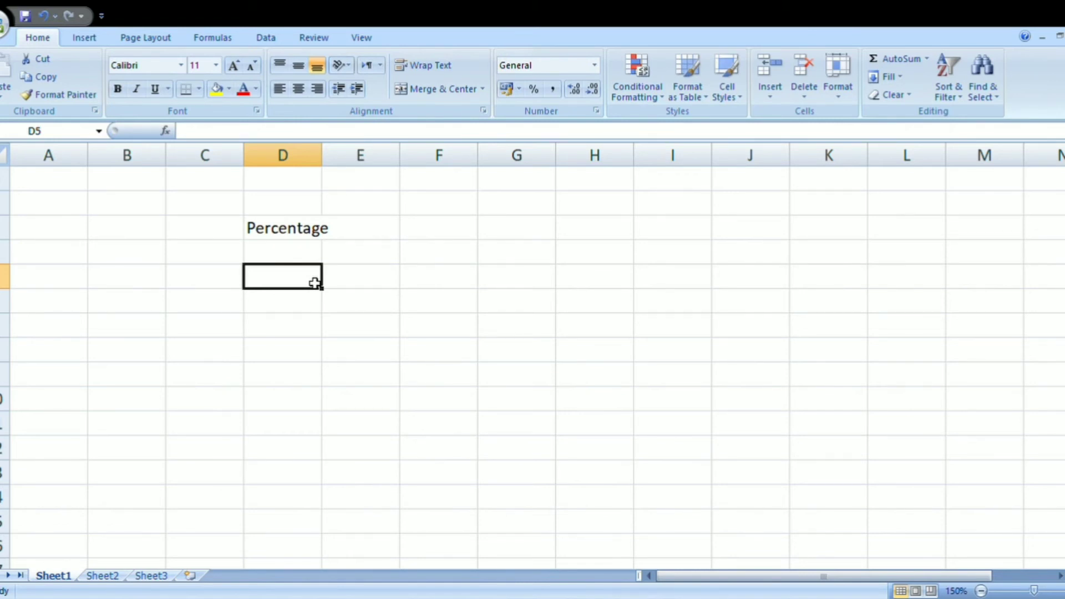
{"action": "type", "text": "Marks"}
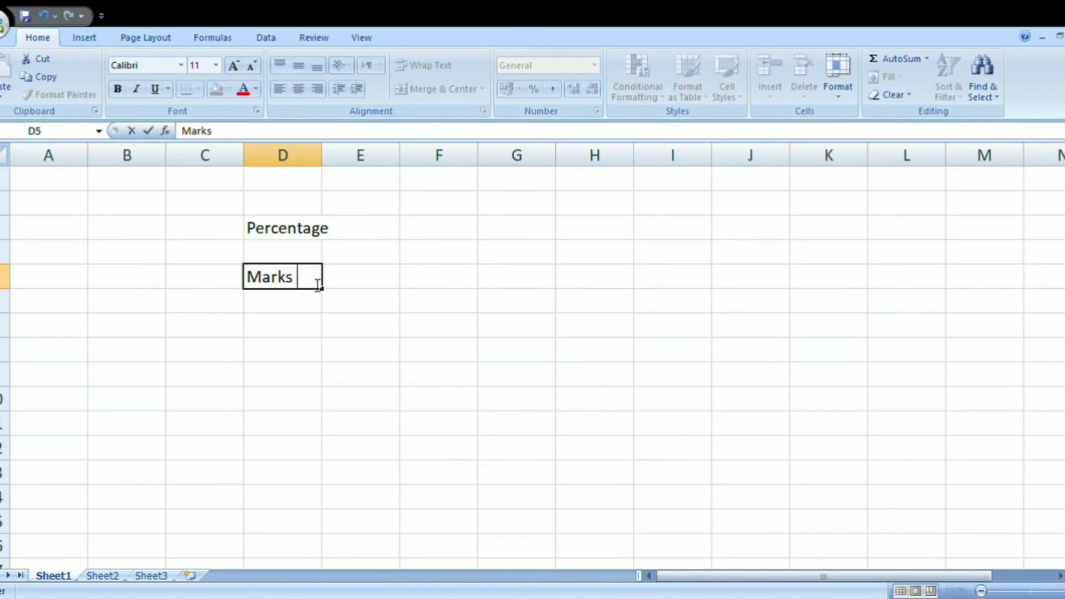
{"action": "type", "text": " Obtained"}
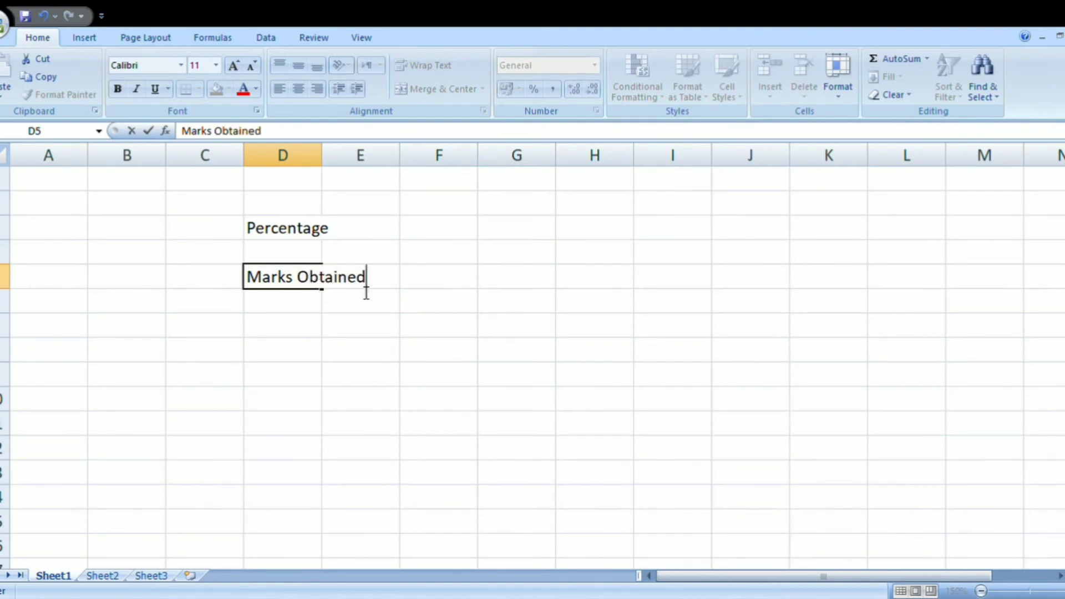
{"action": "left_click", "coordinate": [398, 285]}
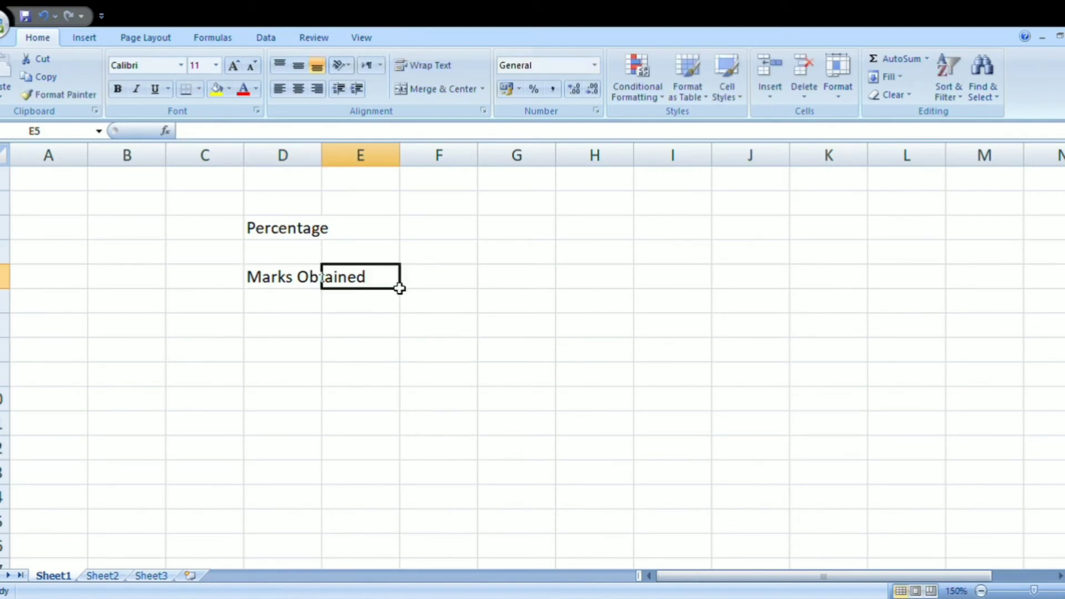
{"action": "left_click_drag", "start_coordinate": [323, 158], "coordinate": [397, 154]}
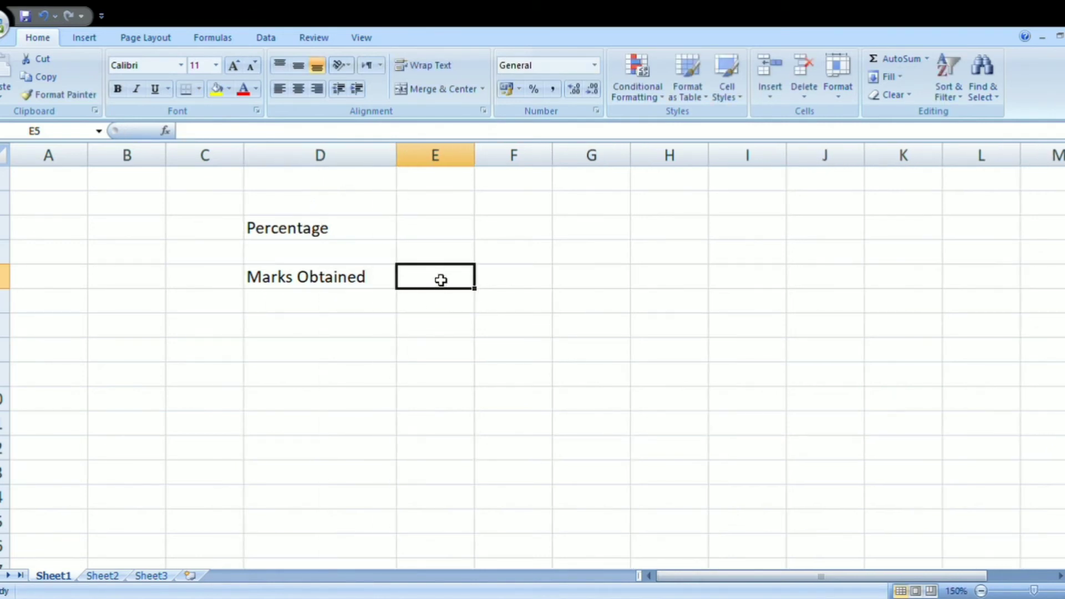
- Enter the column labels Total Marks in E5 and %age in F5, widening column E to fit its label
{"action": "type", "text": "Tota"}
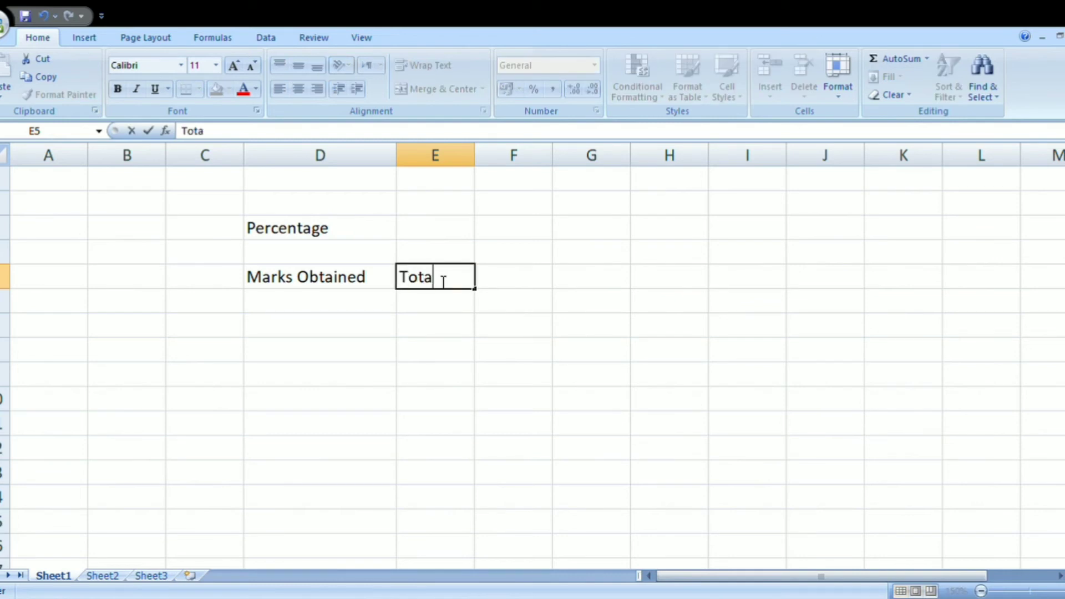
{"action": "type", "text": "l Mar"}
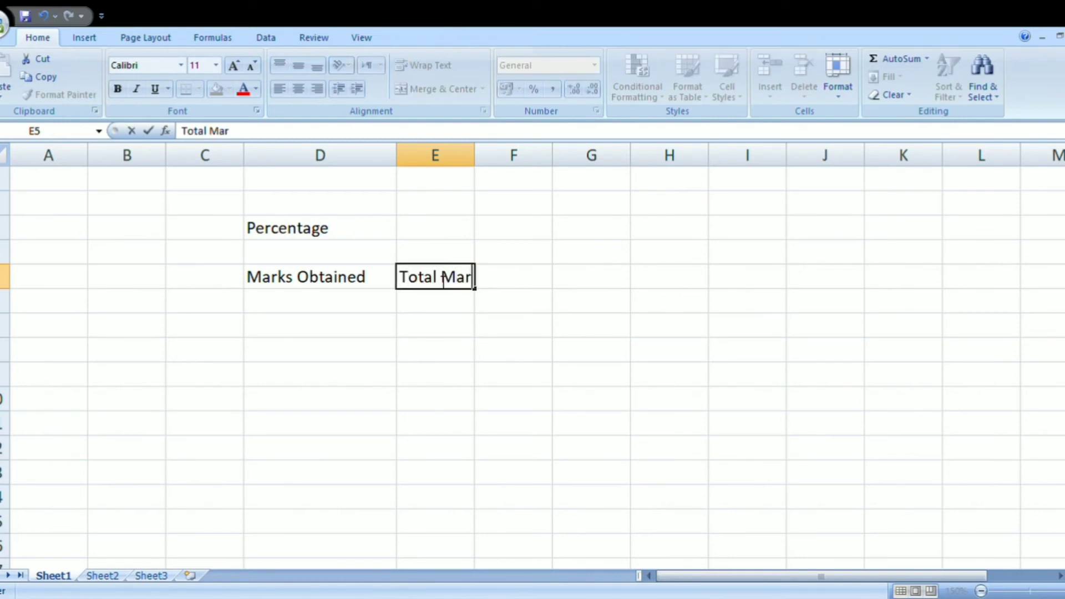
{"action": "type", "text": "ks"}
{"action": "left_click", "coordinate": [461, 326]}
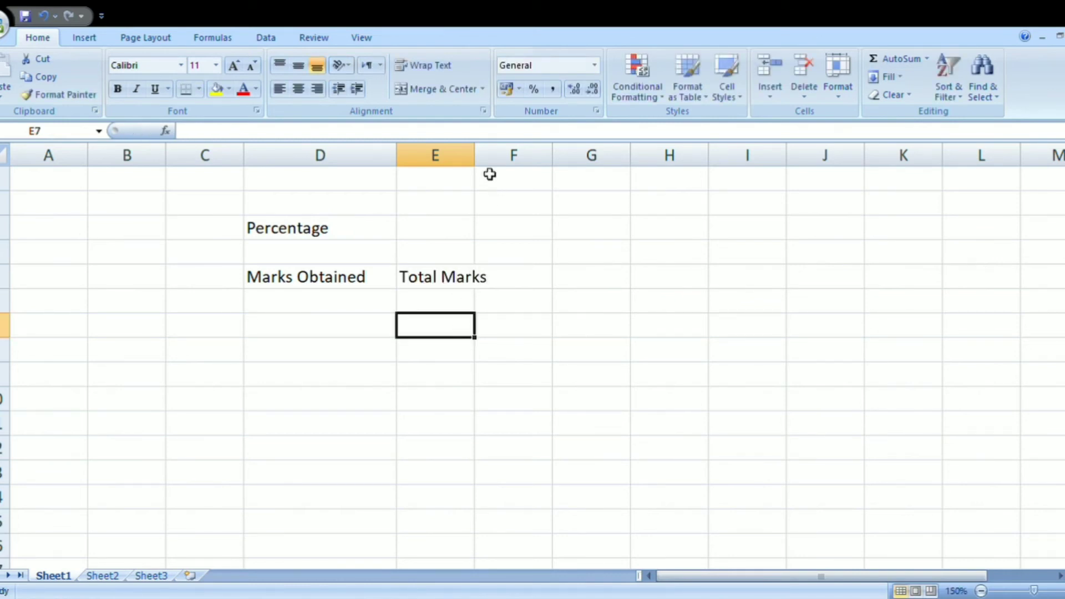
{"action": "left_click_drag", "start_coordinate": [475, 156], "coordinate": [499, 157]}
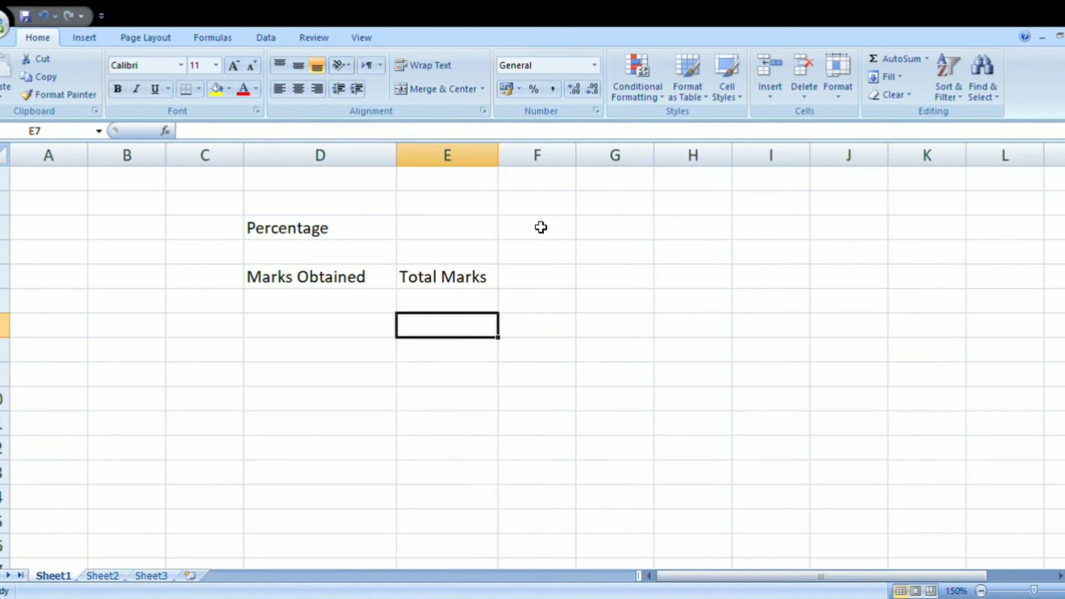
{"action": "left_click", "coordinate": [547, 283]}
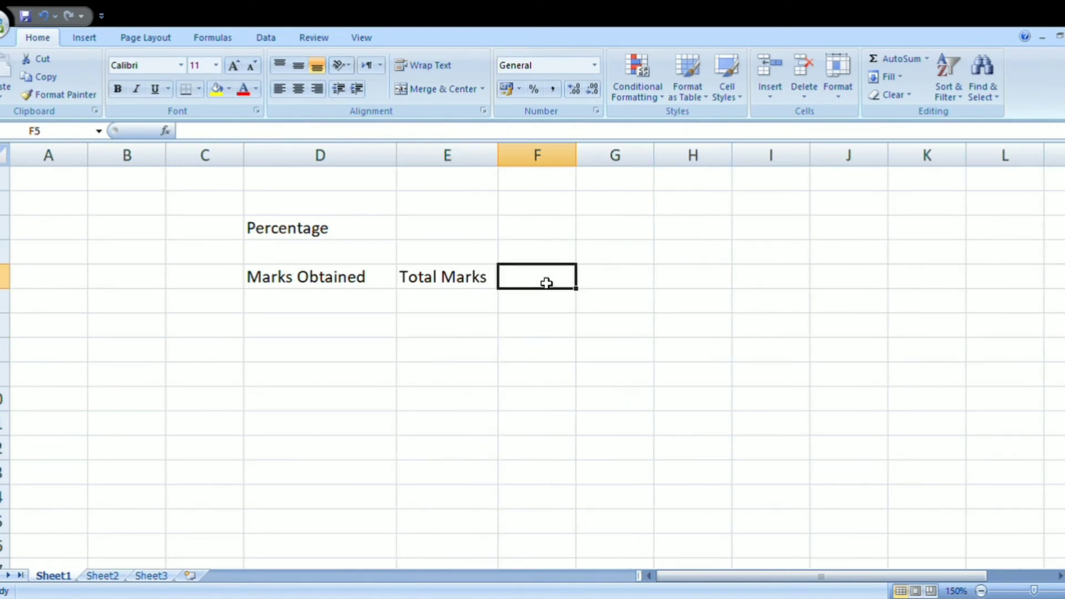
{"action": "type", "text": "%age"}
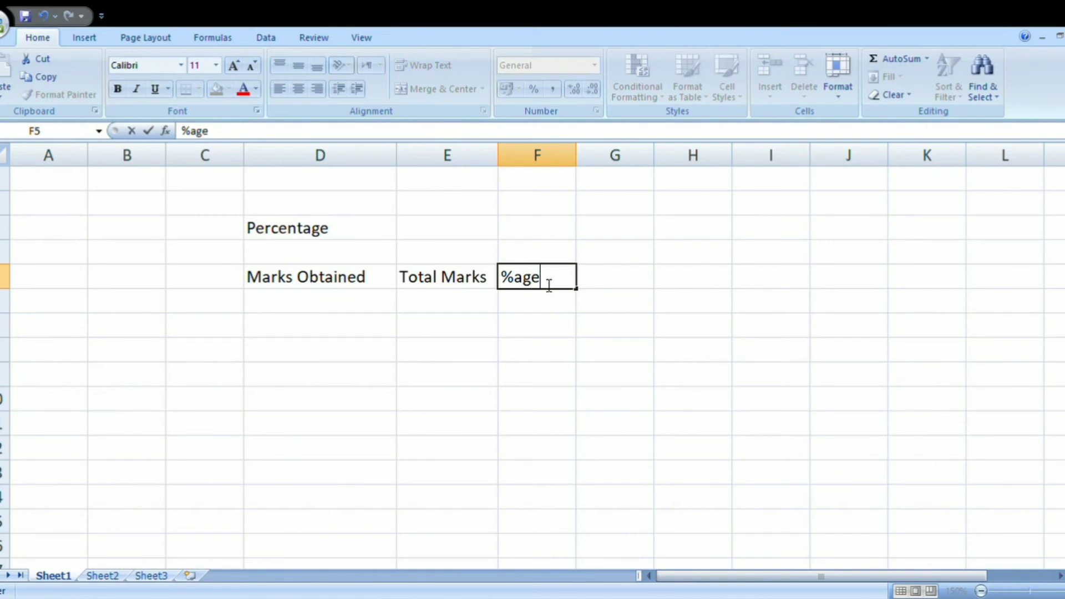
- Enter 300, 270, 350 and 250 in cells D6 to D9 under Marks Obtained
{"action": "left_click", "coordinate": [325, 303]}
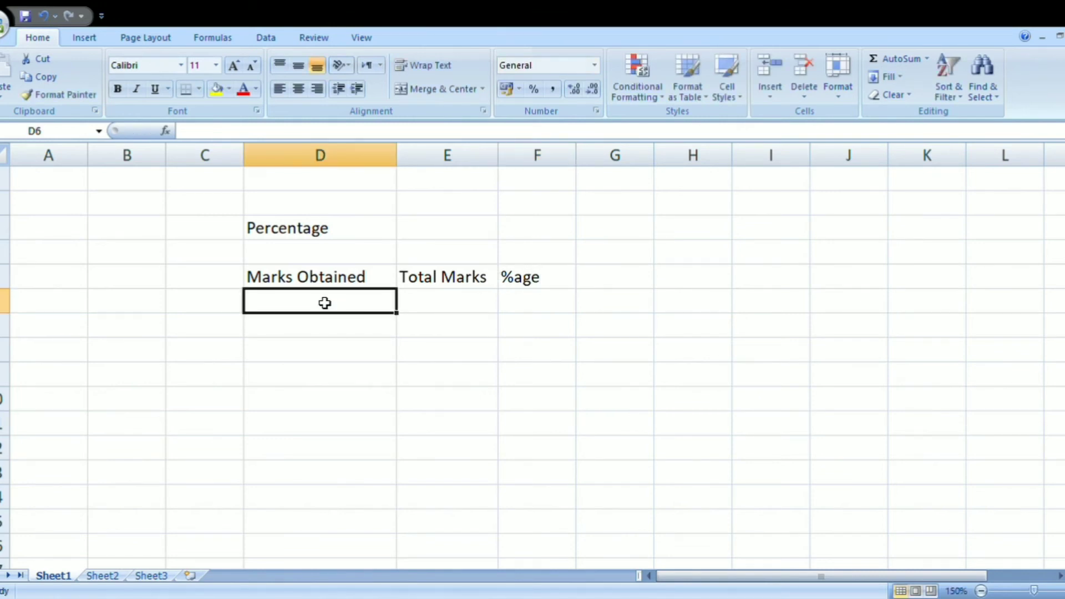
{"action": "type", "text": "300"}
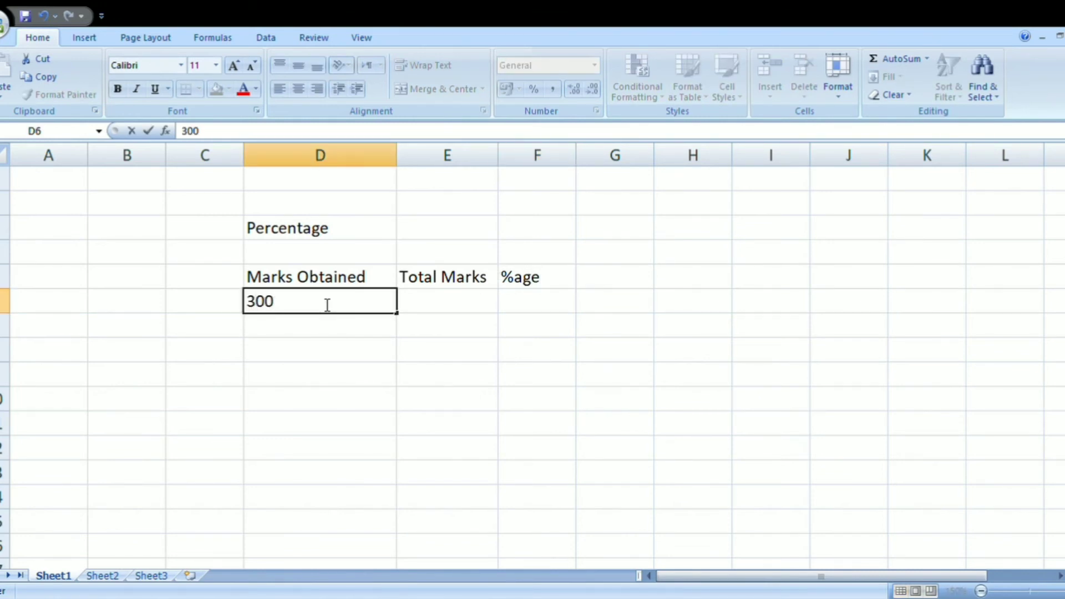
{"action": "key", "text": "Return"}
{"action": "type", "text": "270"}
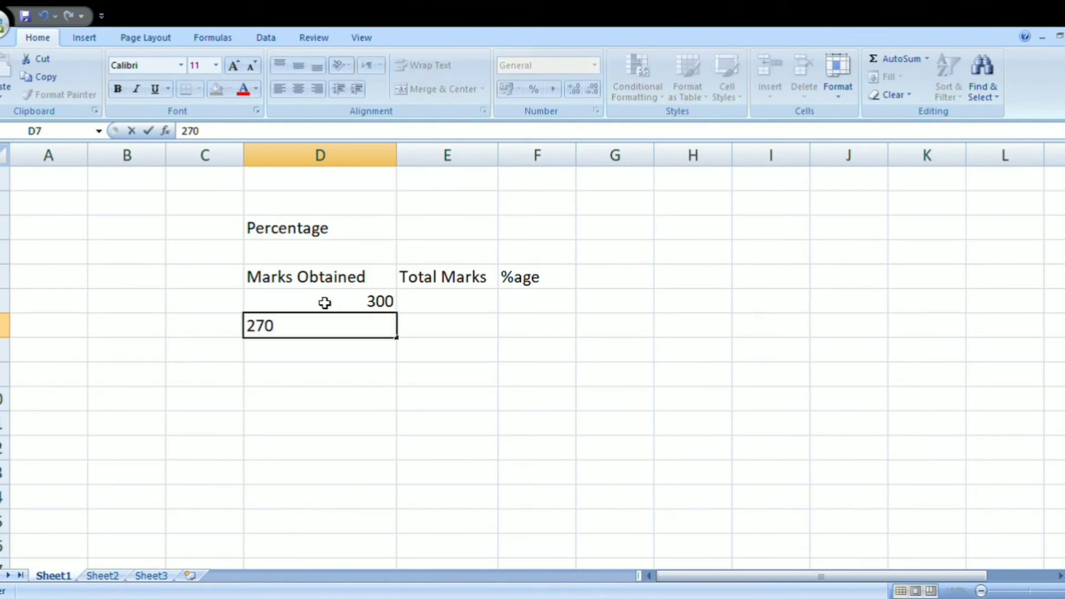
{"action": "key", "text": "Return"}
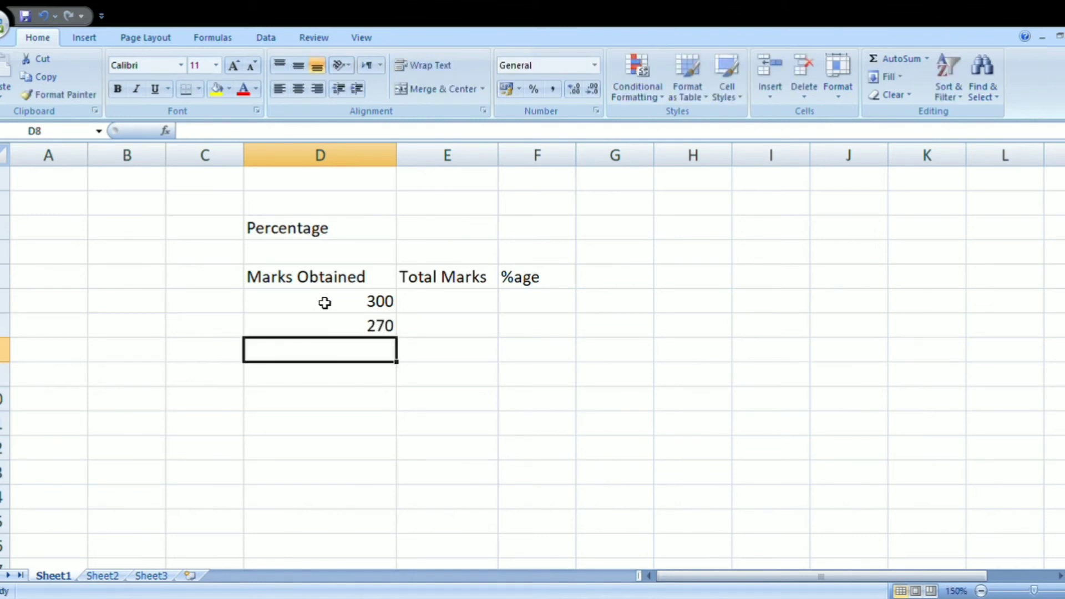
{"action": "type", "text": "350"}
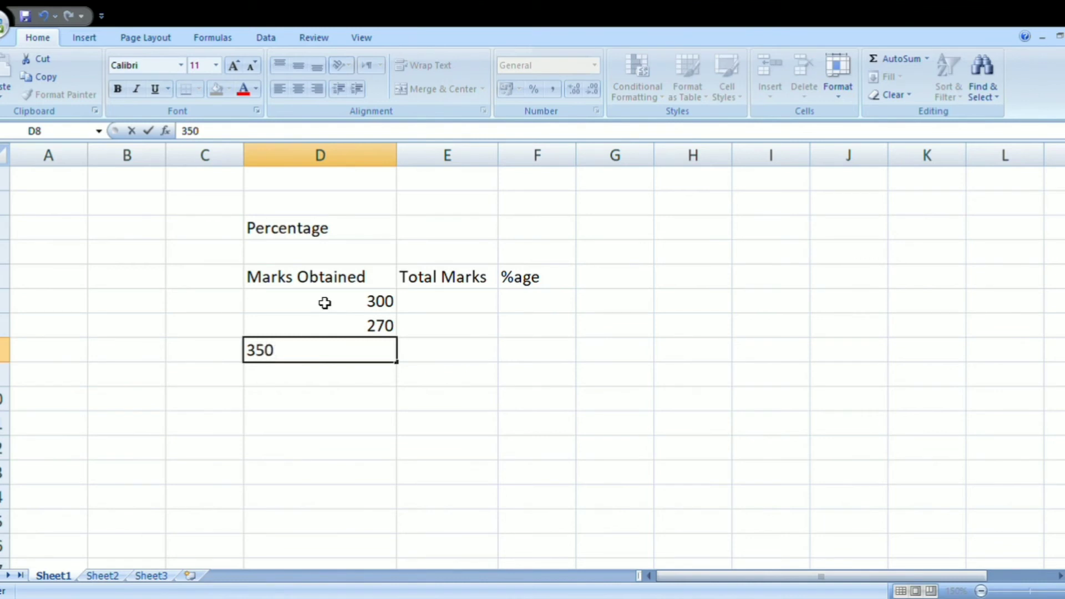
{"action": "key", "text": "Return"}
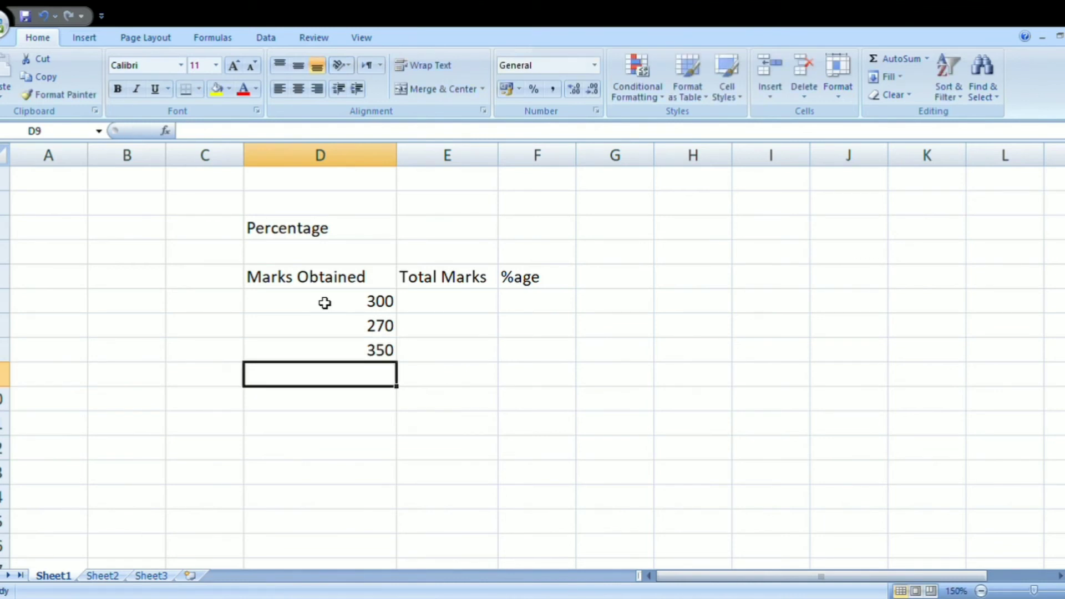
{"action": "type", "text": "250"}
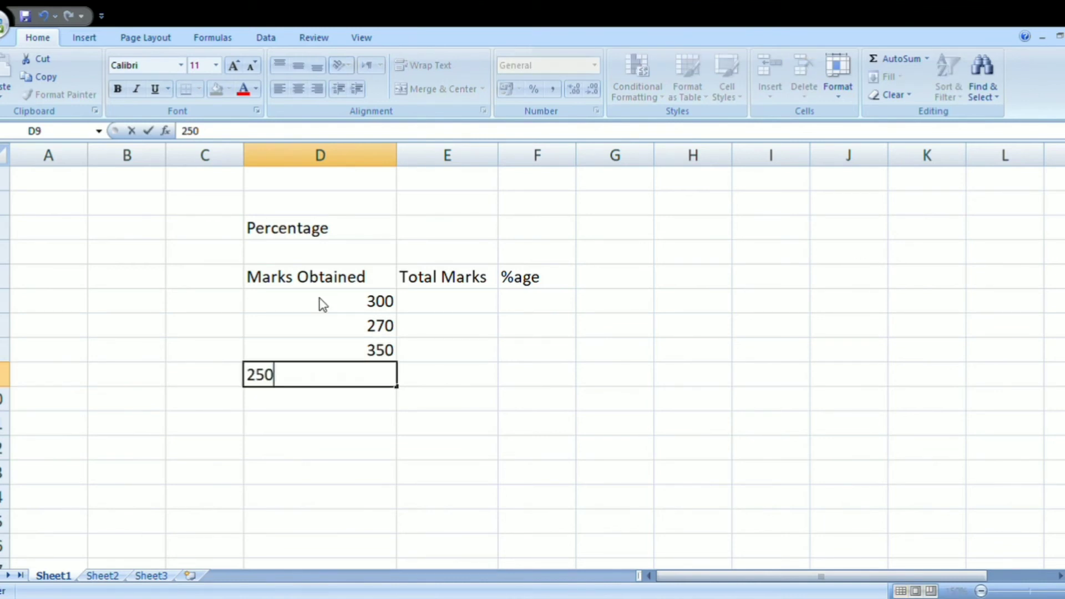
- Fill cells E6 to E9 under Total Marks with 500 each
{"action": "left_click", "coordinate": [454, 307]}
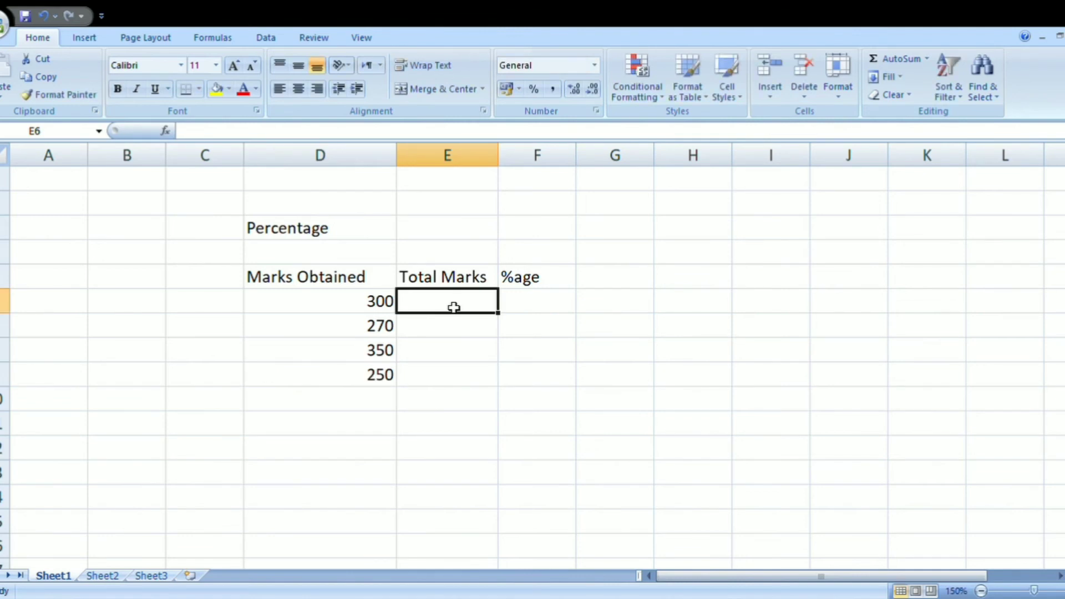
{"action": "type", "text": "50"}
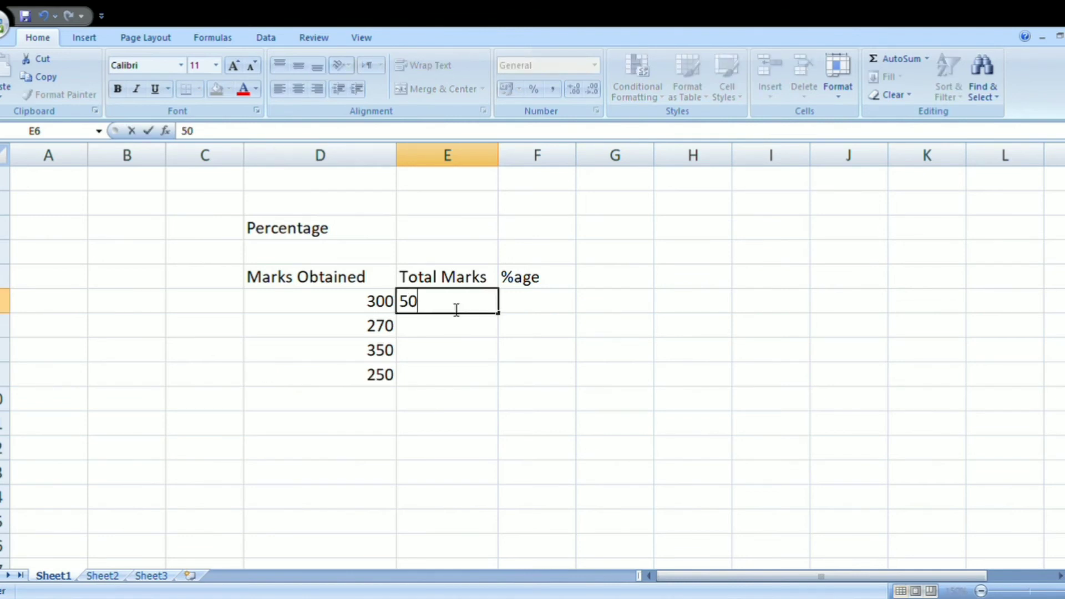
{"action": "type", "text": "0"}
{"action": "key", "text": "Return"}
{"action": "type", "text": "500"}
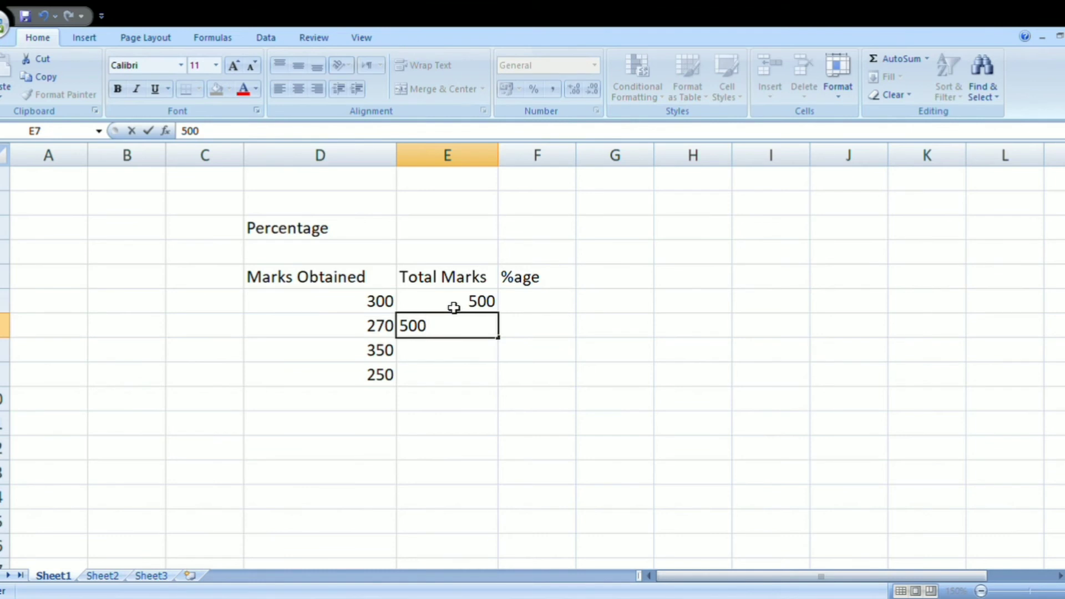
{"action": "key", "text": "Return"}
{"action": "type", "text": "500"}
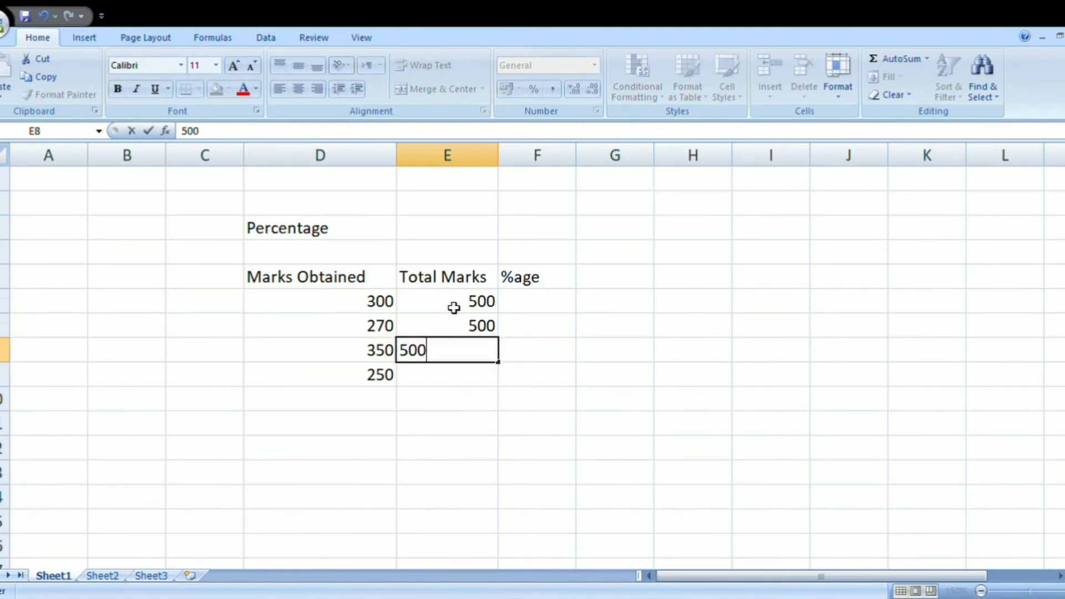
{"action": "key", "text": "Return"}
{"action": "type", "text": "500"}
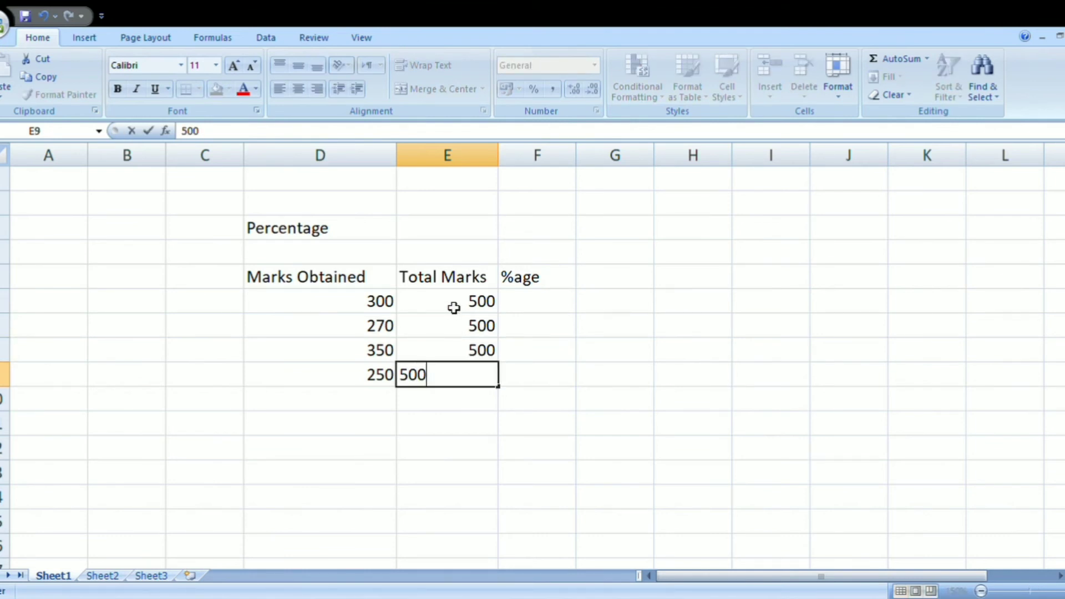
{"action": "key", "text": "Return"}
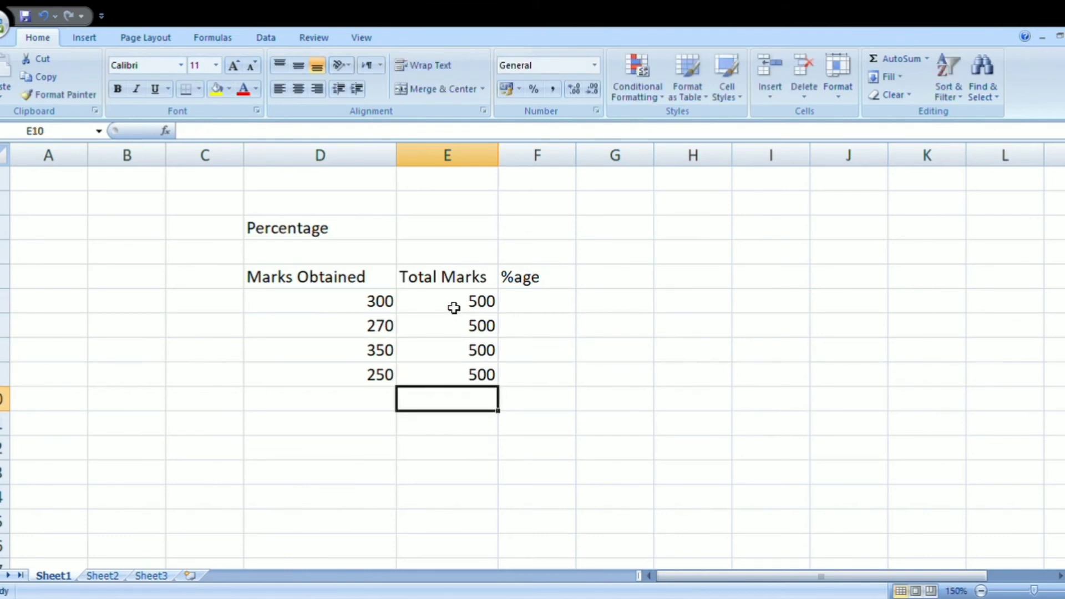
- Enter the formula =D6/E6*100 in cell F6 to calculate the first percentage from obtained and total marks
{"action": "left_click", "coordinate": [549, 307]}
{"action": "type", "text": "="}
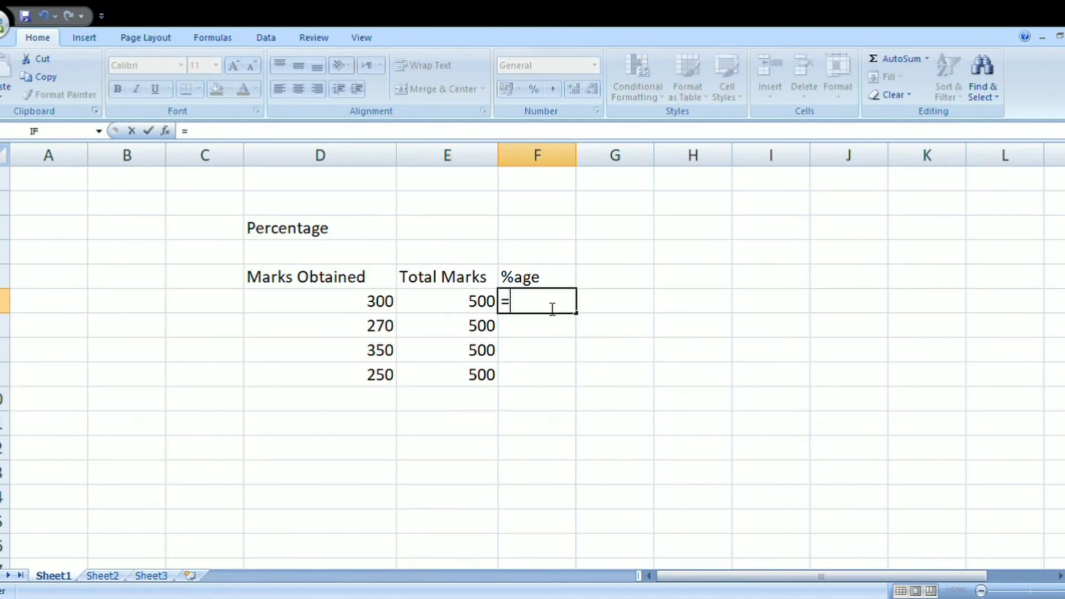
{"action": "left_click", "coordinate": [381, 301]}
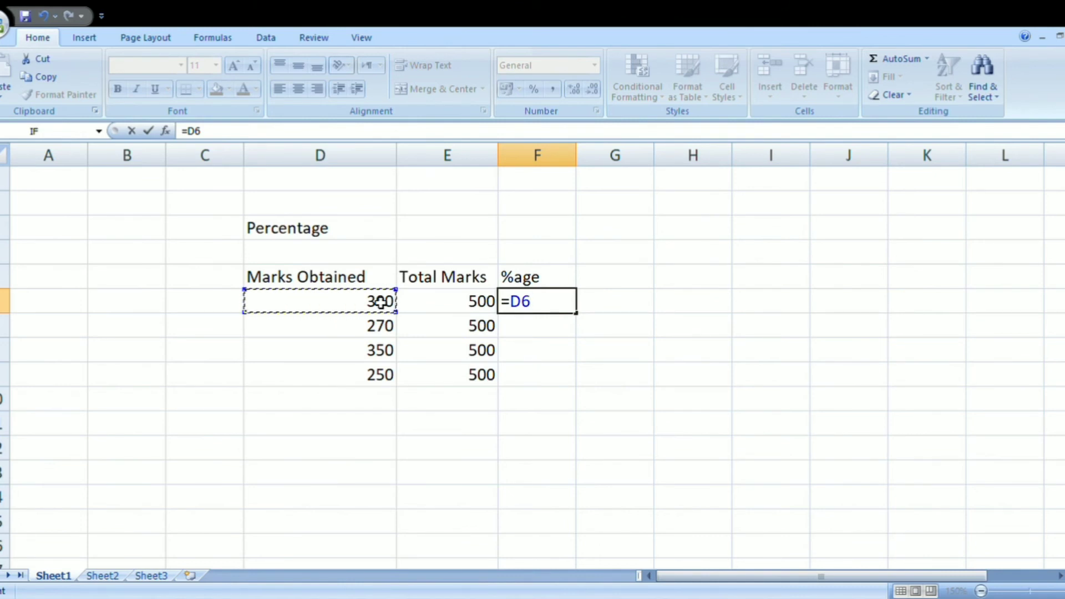
{"action": "type", "text": "/"}
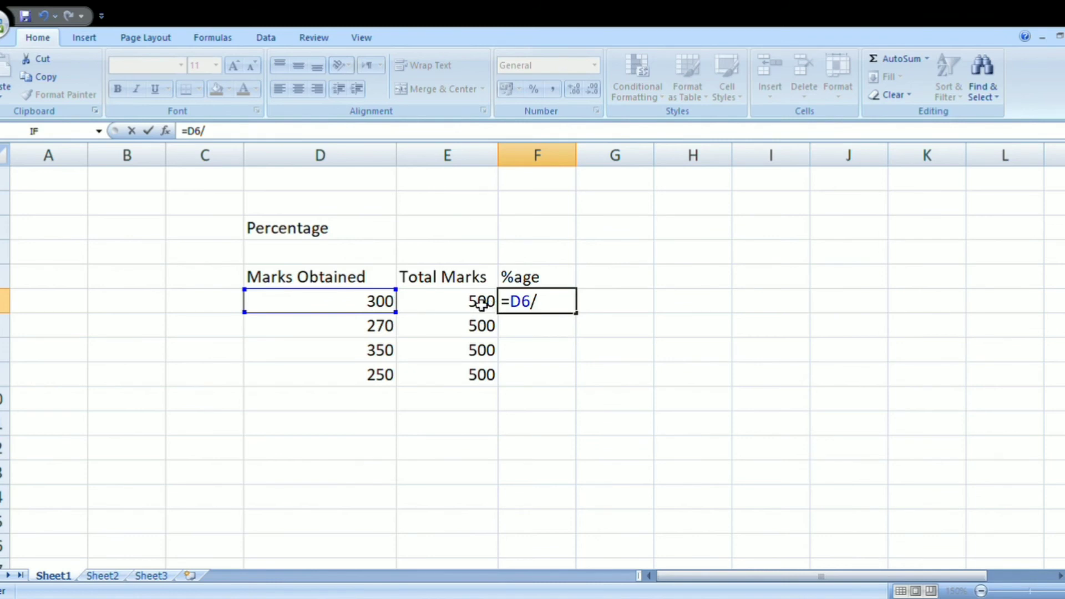
{"action": "left_click", "coordinate": [482, 303]}
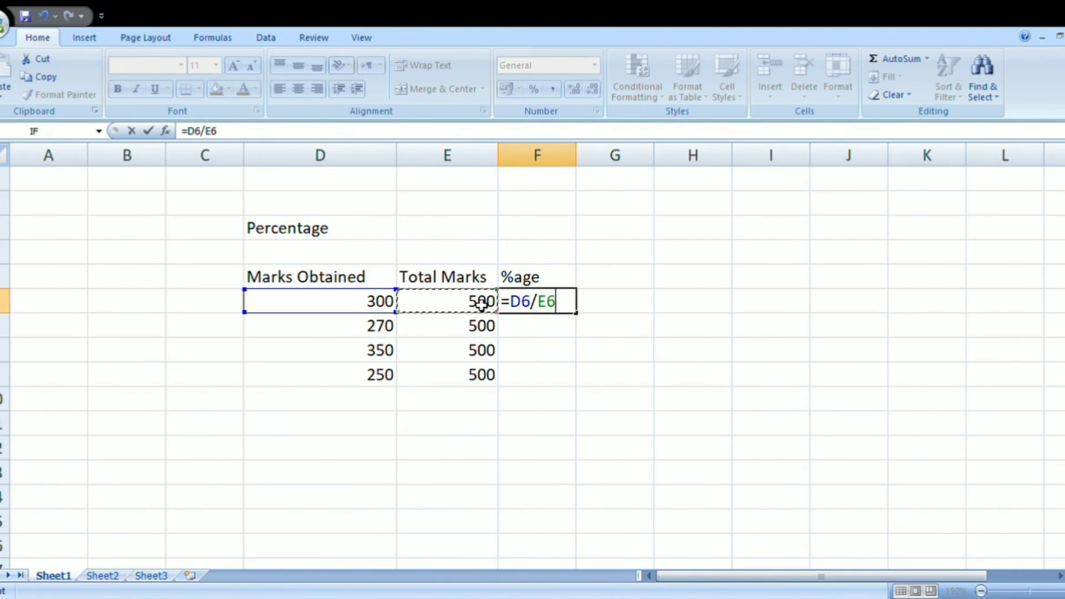
{"action": "type", "text": "*100"}
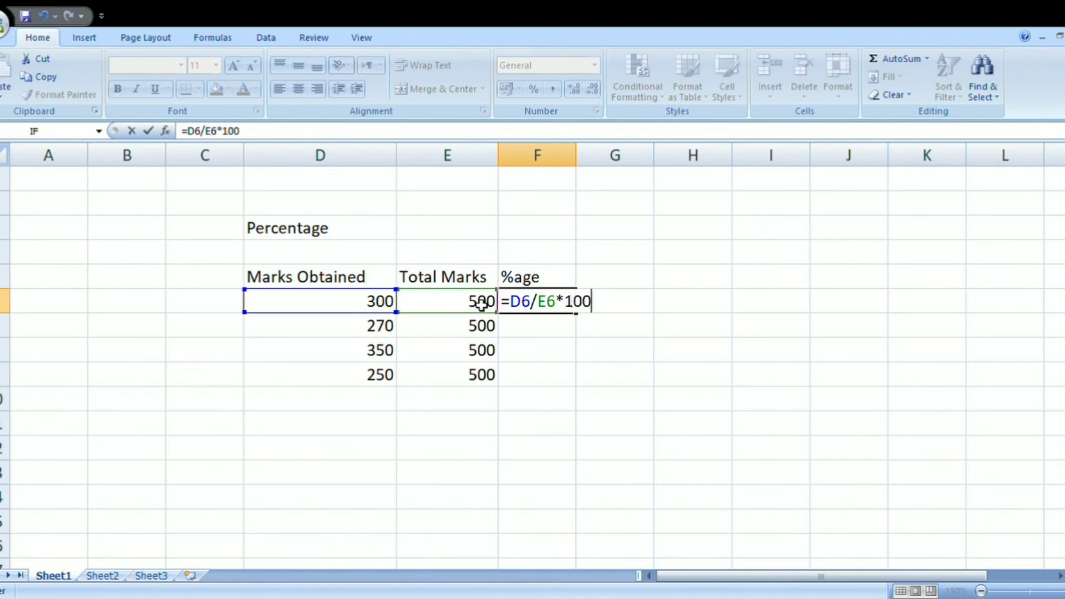
{"action": "key", "text": "Return"}
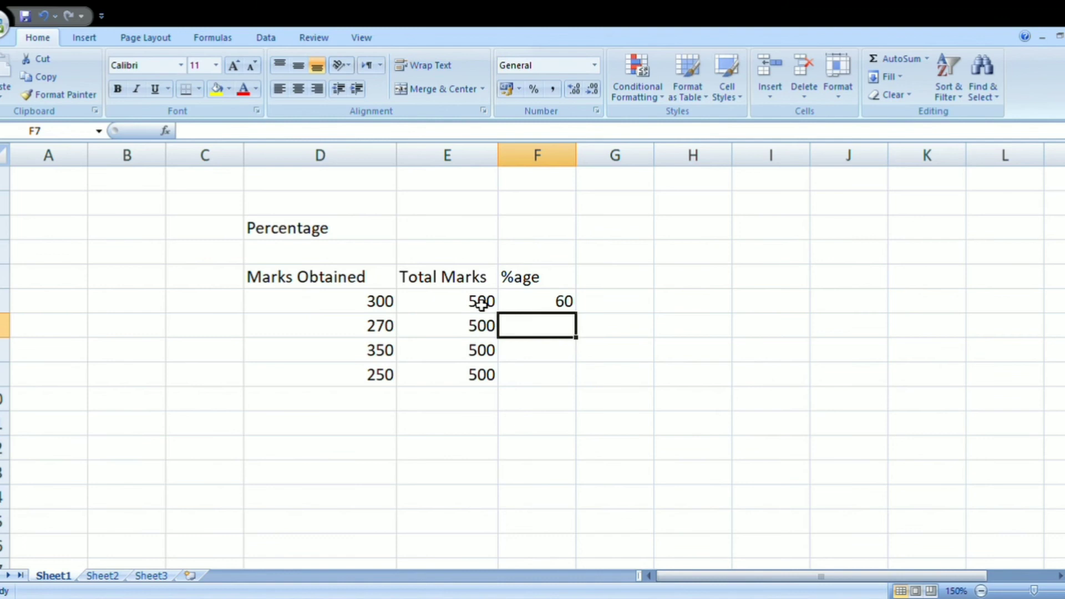
- Copy the percentage formula from F6 down through F9
{"action": "left_click", "coordinate": [563, 305]}
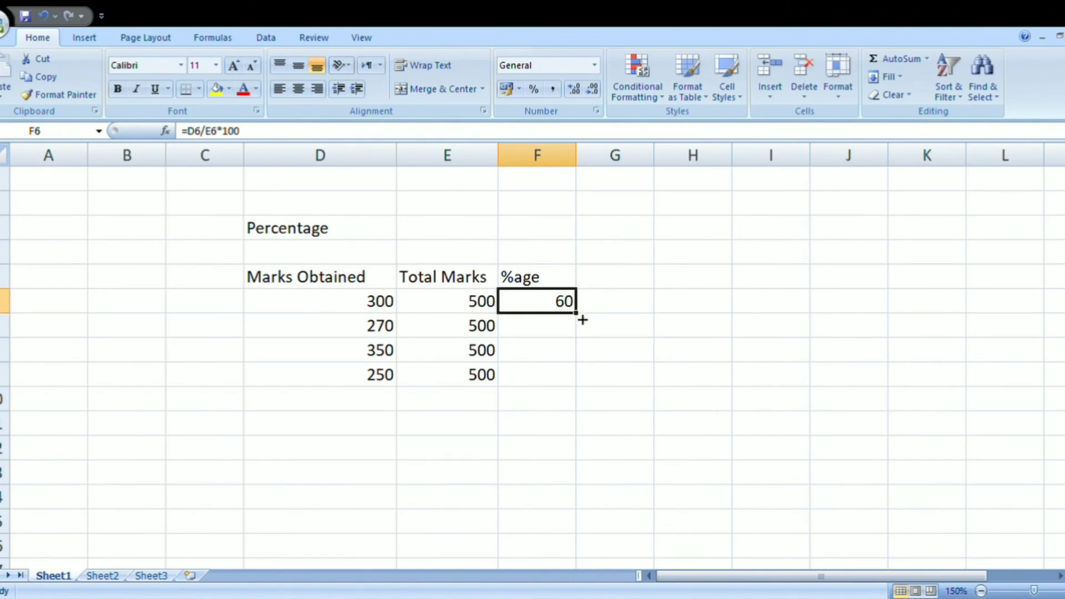
{"action": "left_click_drag", "start_coordinate": [582, 321], "coordinate": [577, 397]}
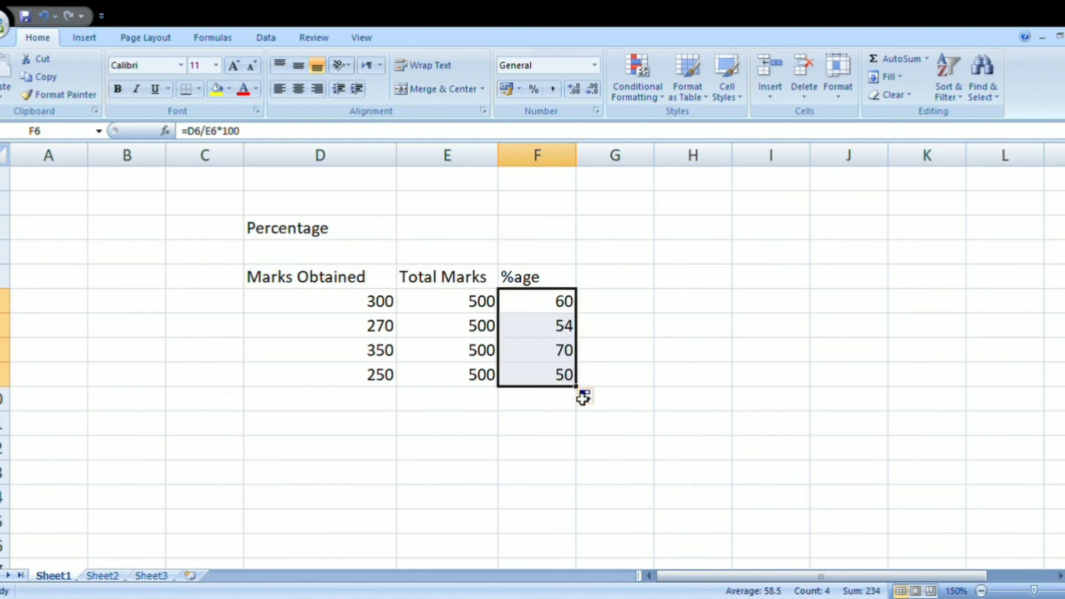
{"action": "left_click", "coordinate": [612, 349]}
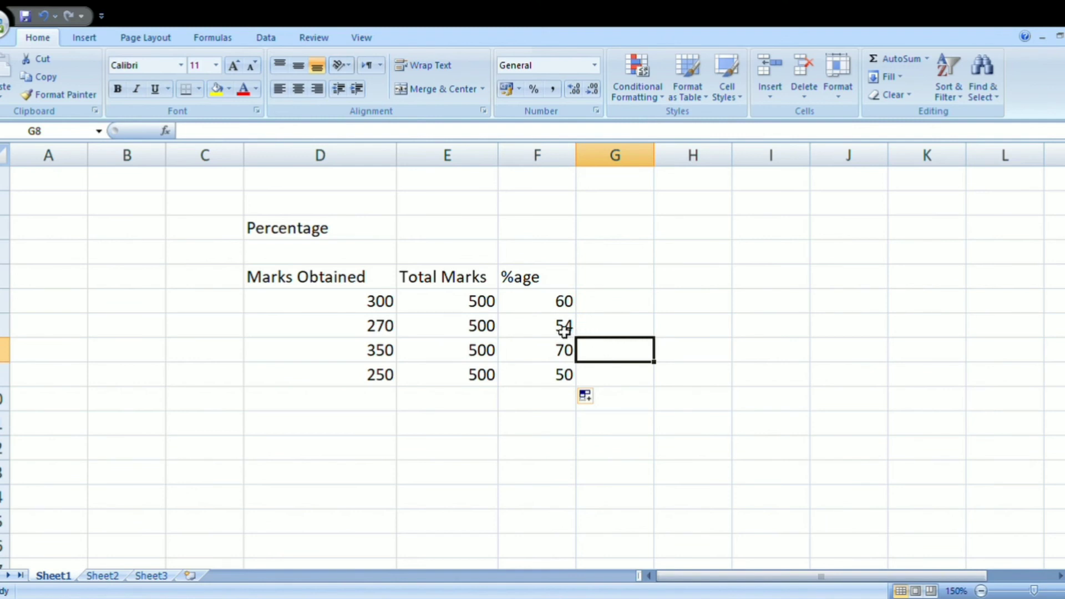
- Clear the Total Marks and %age columns in E5:F9 and enter the column label %age in E5
{"action": "left_click_drag", "start_coordinate": [445, 281], "coordinate": [567, 387]}
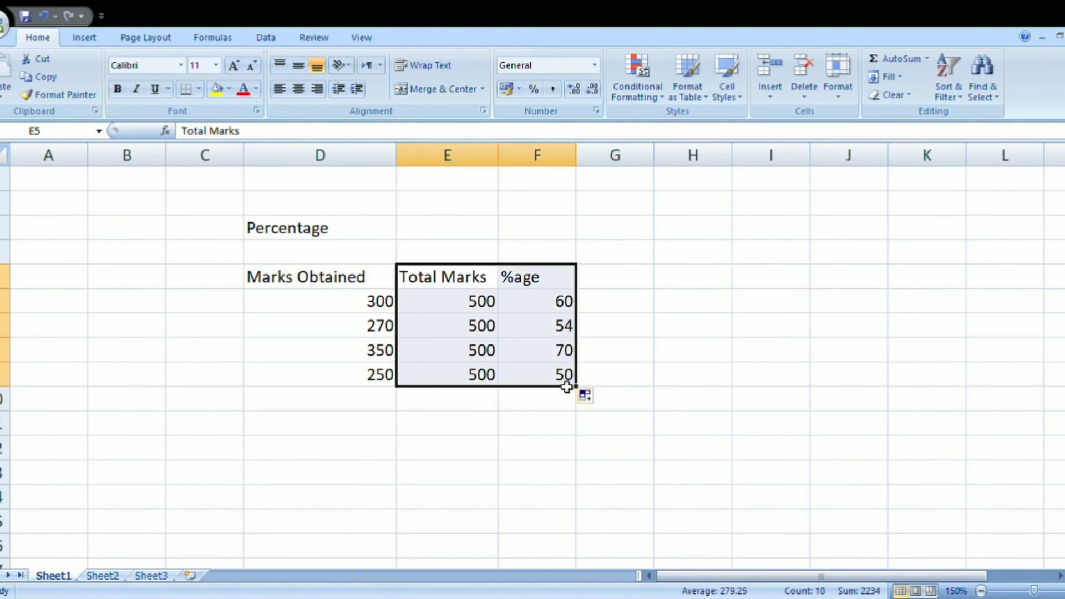
{"action": "key", "text": "Delete"}
{"action": "left_click", "coordinate": [449, 310]}
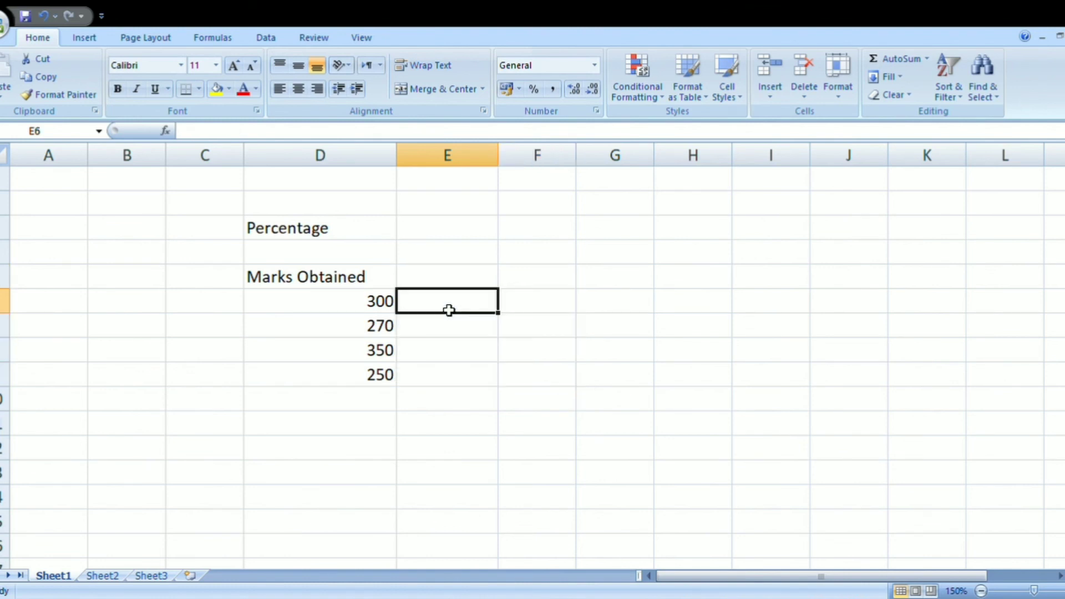
{"action": "left_click", "coordinate": [457, 282]}
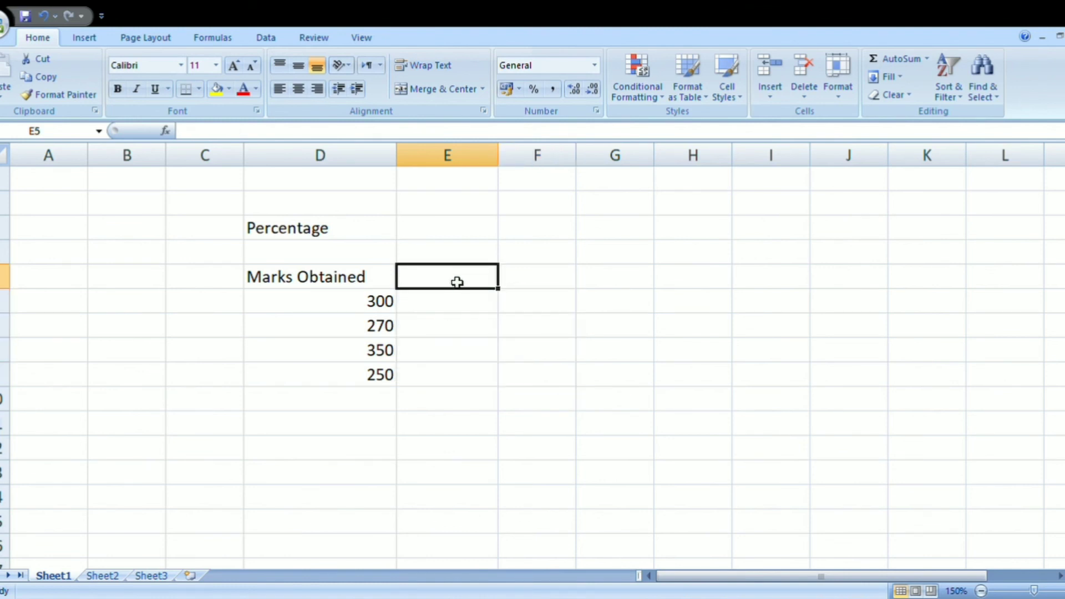
{"action": "type", "text": "%age"}
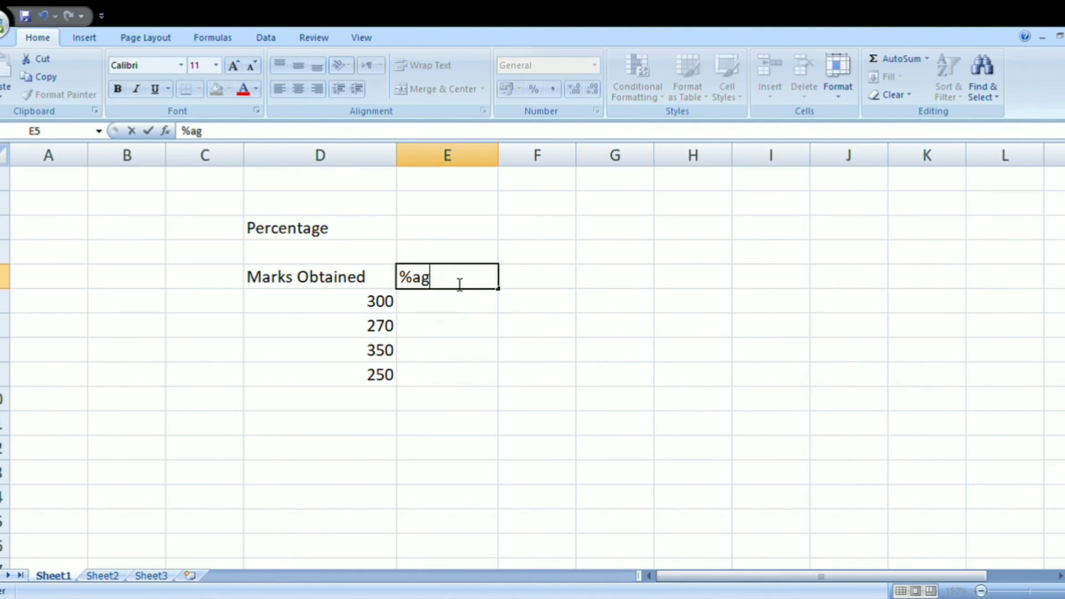
- Enter the formula =D6/500*100 in cell E6, using 500 as a fixed total
{"action": "left_click", "coordinate": [458, 312]}
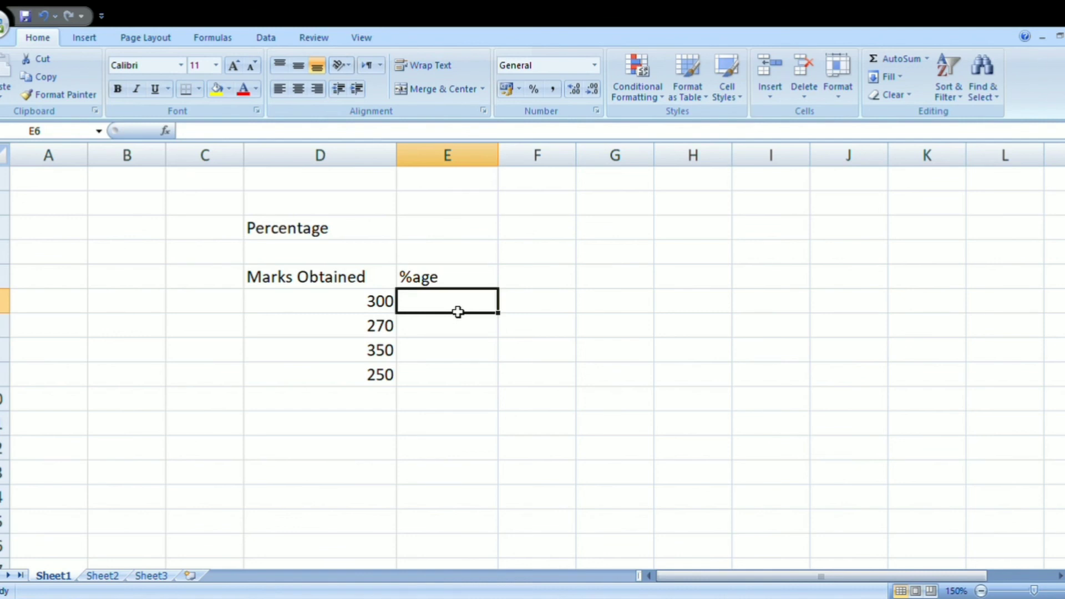
{"action": "type", "text": "="}
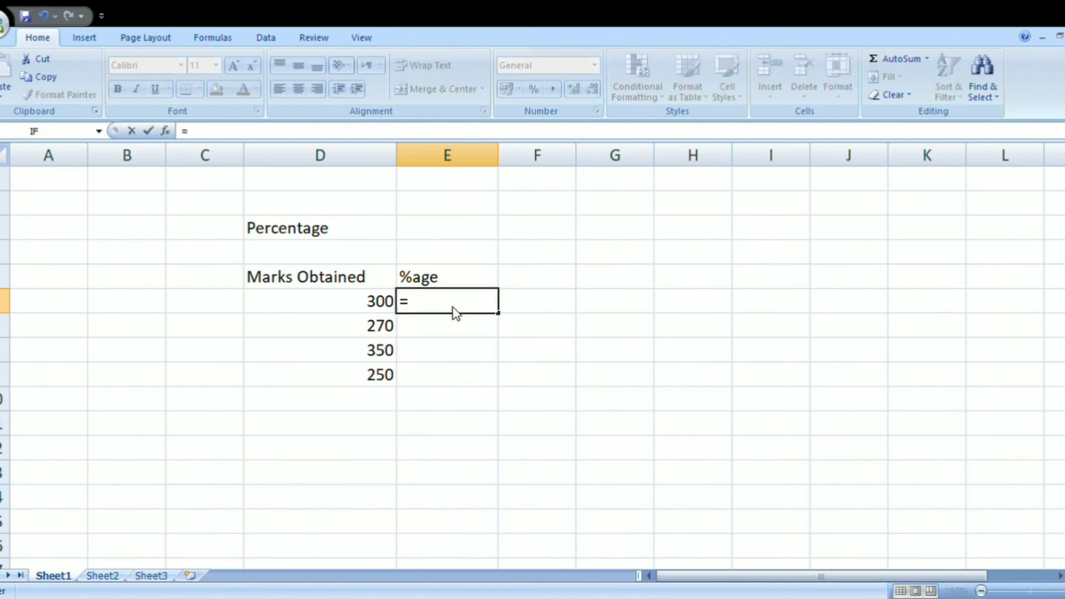
{"action": "left_click", "coordinate": [377, 310]}
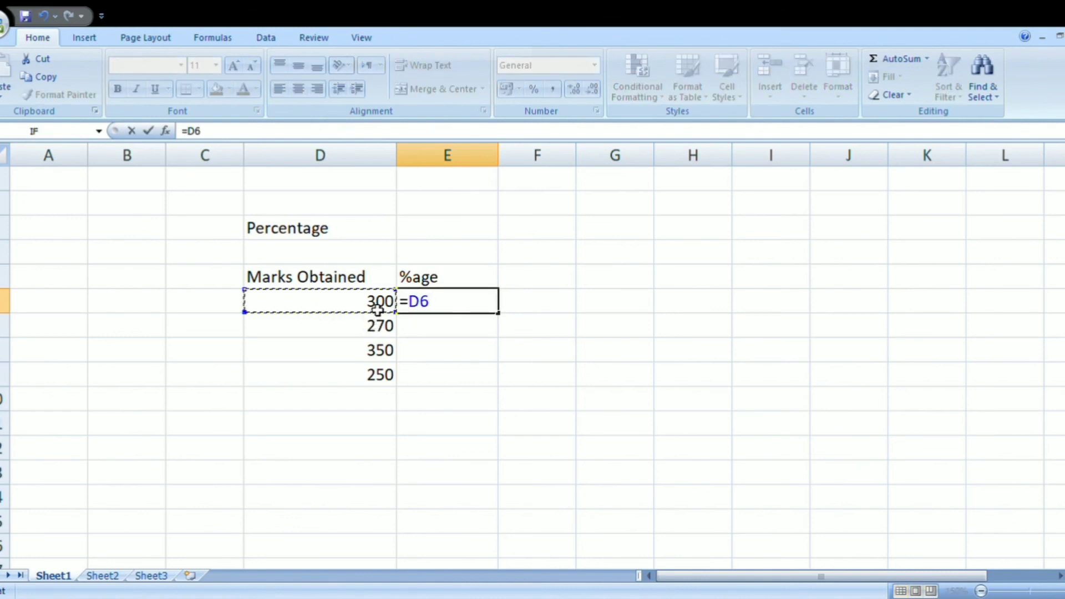
{"action": "type", "text": "?"}
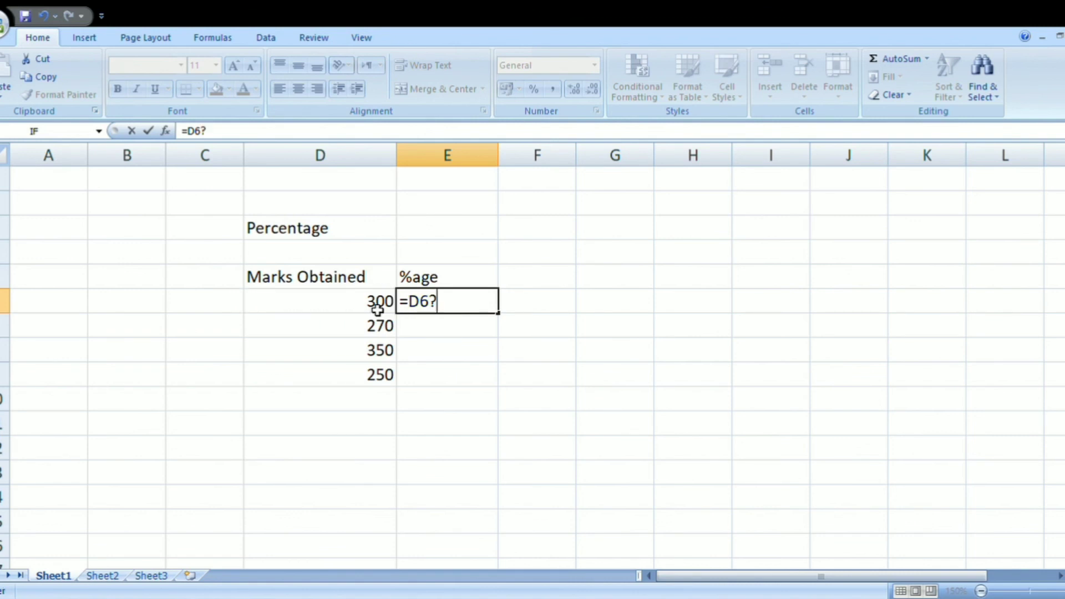
{"action": "key", "text": "BackSpace"}
{"action": "type", "text": "/"}
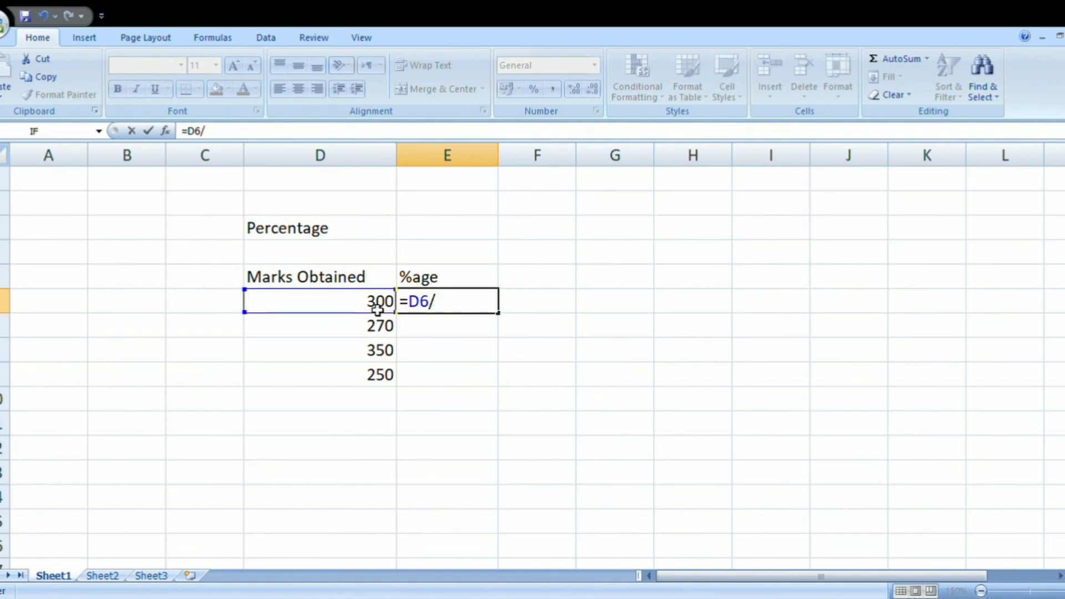
{"action": "type", "text": "500*100"}
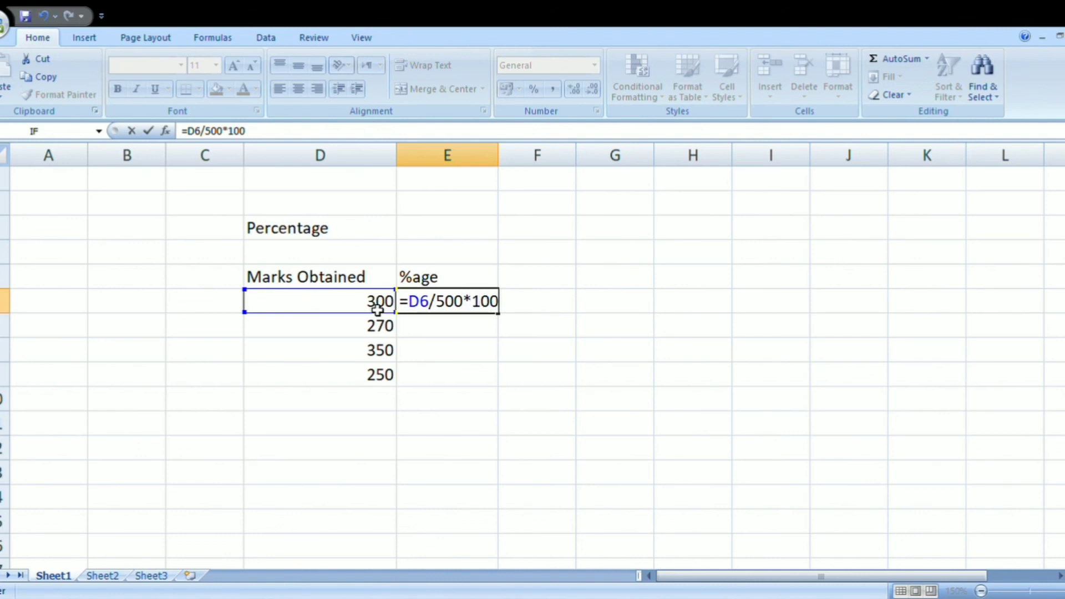
{"action": "key", "text": "Return"}
- Fill the fixed-total percentage formula from E6 down through E9
{"action": "left_click", "coordinate": [478, 304]}
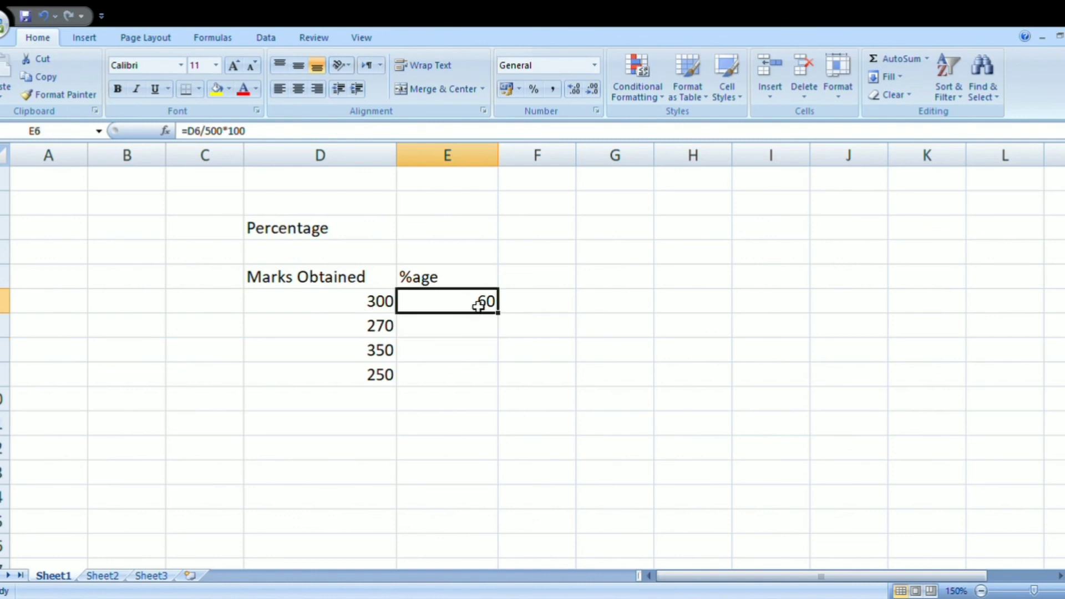
{"action": "left_click_drag", "start_coordinate": [502, 320], "coordinate": [493, 388]}
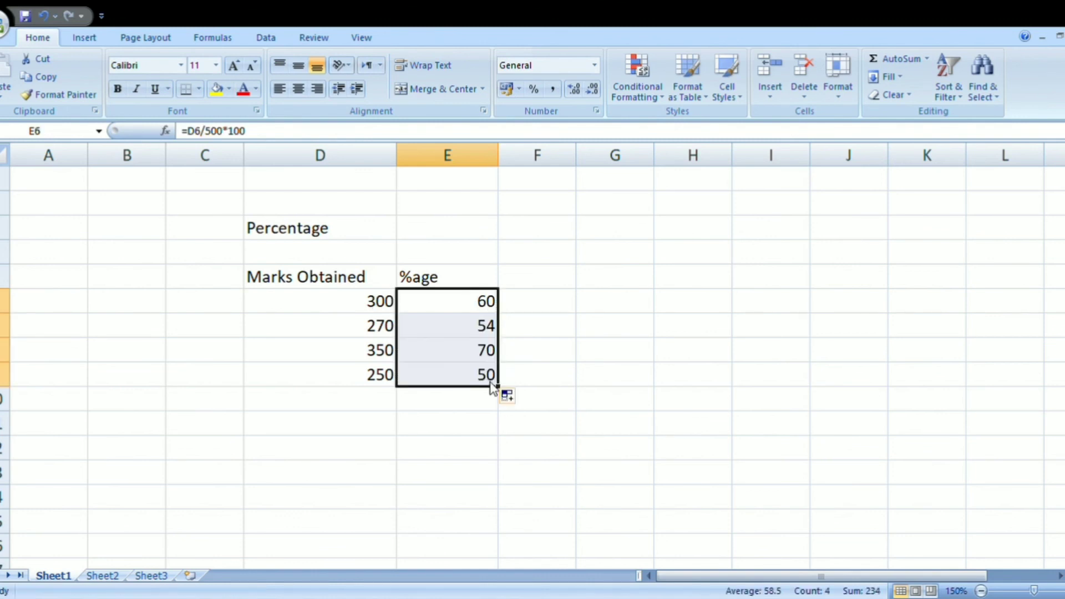
{"action": "left_click", "coordinate": [473, 410]}
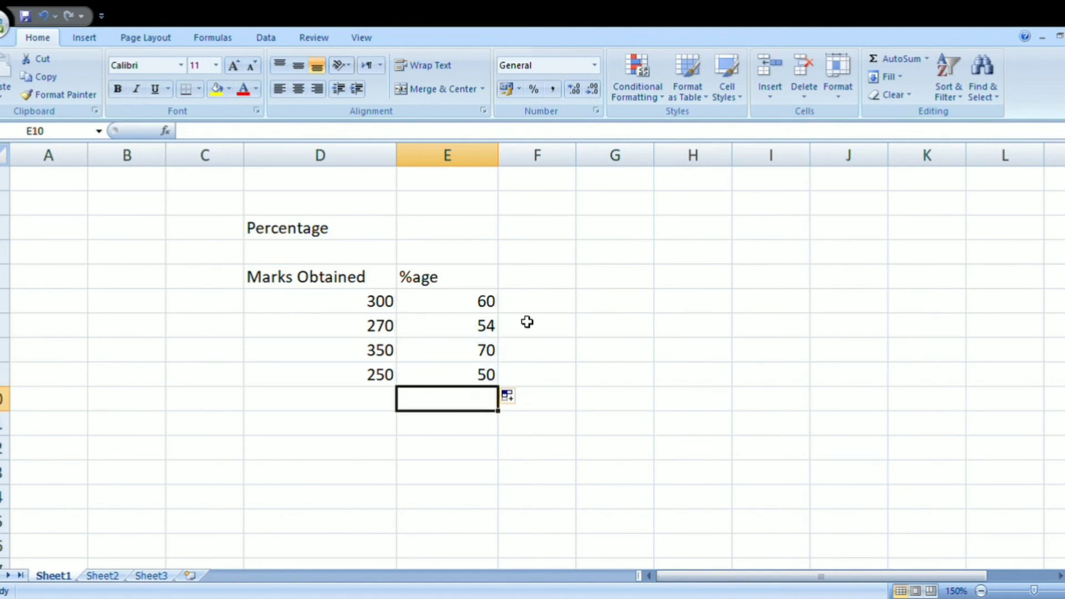
- Clear the whole percentage table in C3:F10 and enter Subtraction in cell D4
{"action": "left_click_drag", "start_coordinate": [243, 228], "coordinate": [514, 409]}
{"action": "key", "text": "Delete"}
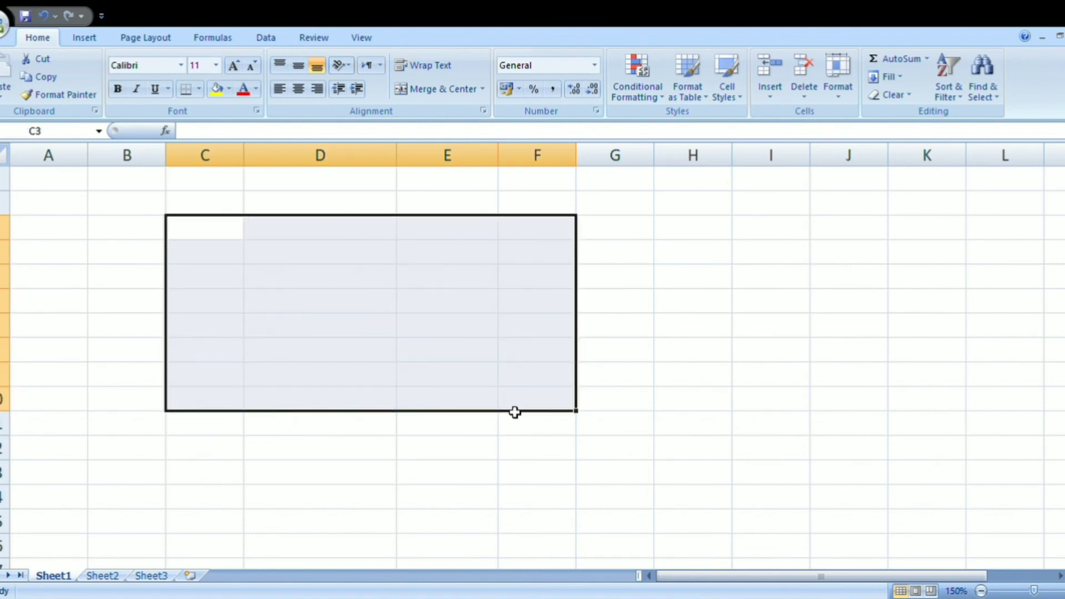
{"action": "left_click", "coordinate": [331, 253]}
{"action": "type", "text": "Subta"}
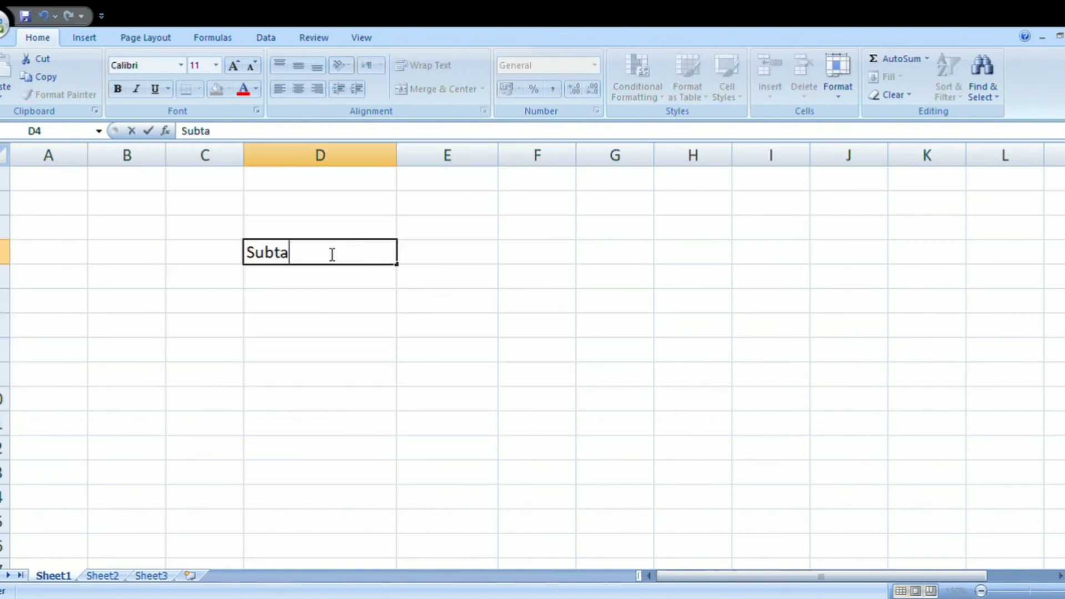
{"action": "key", "text": "BackSpace"}
{"action": "type", "text": "raction"}
{"action": "key", "text": "Return"}
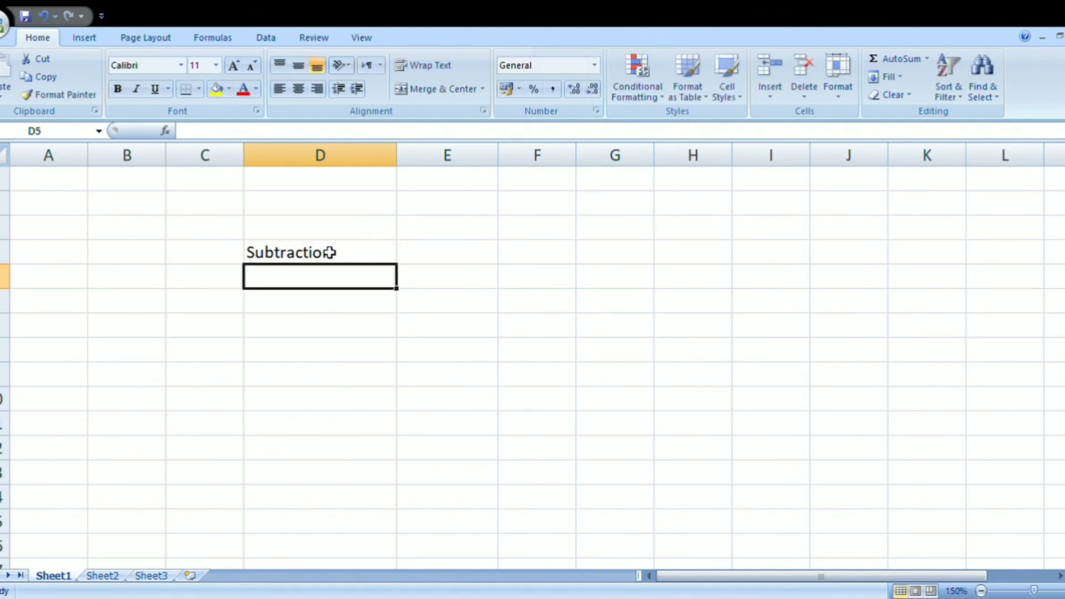
- Enter Multiplication, Division and Percentage in cells D5 to D7 below Subtraction
{"action": "type", "text": "Multipli"}
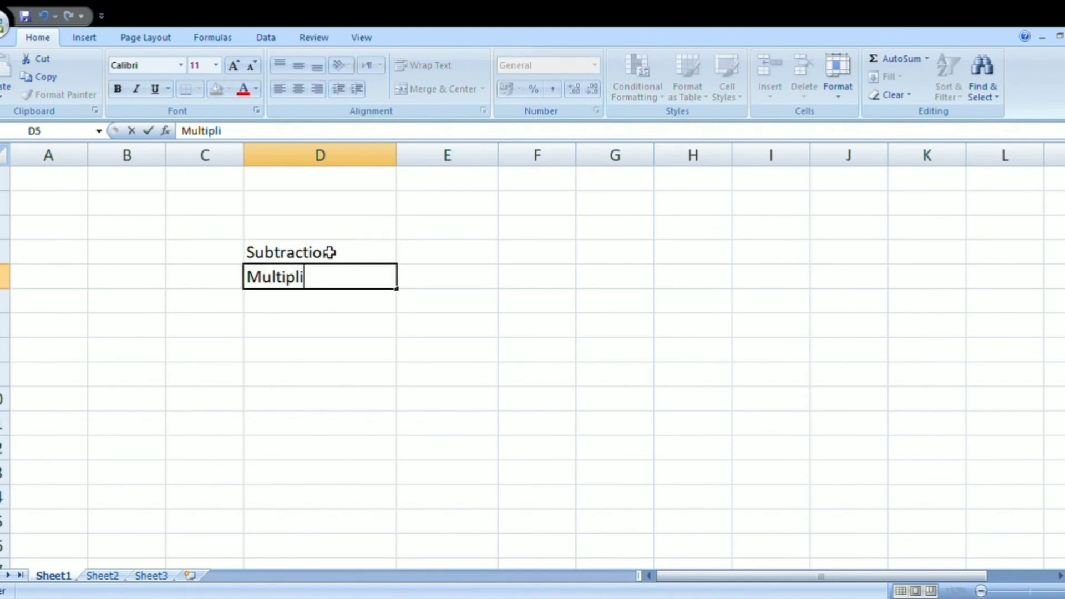
{"action": "type", "text": "cation"}
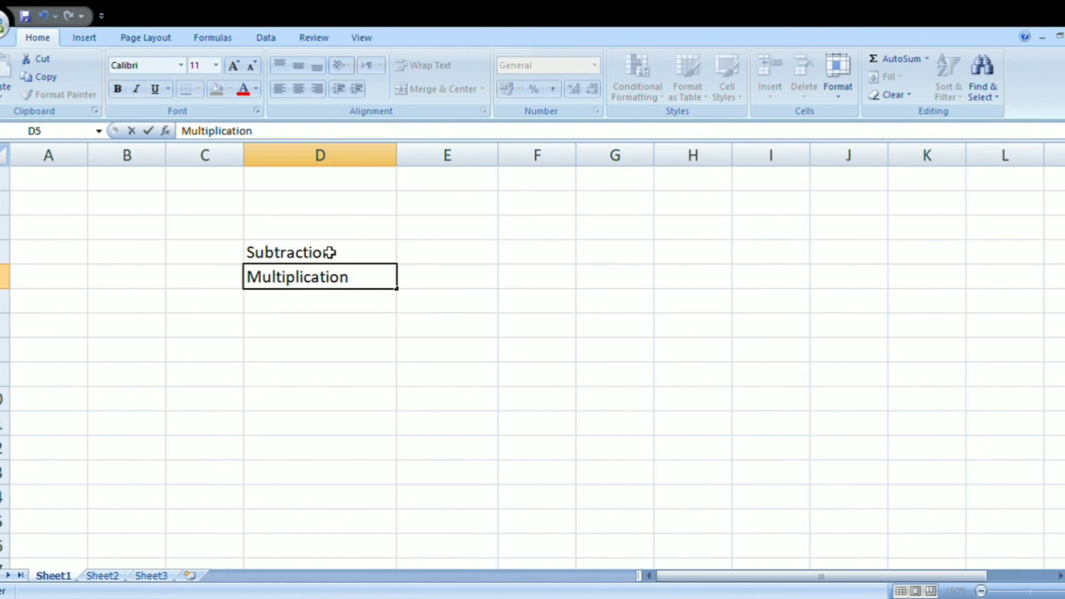
{"action": "key", "text": "Return"}
{"action": "type", "text": "Divi"}
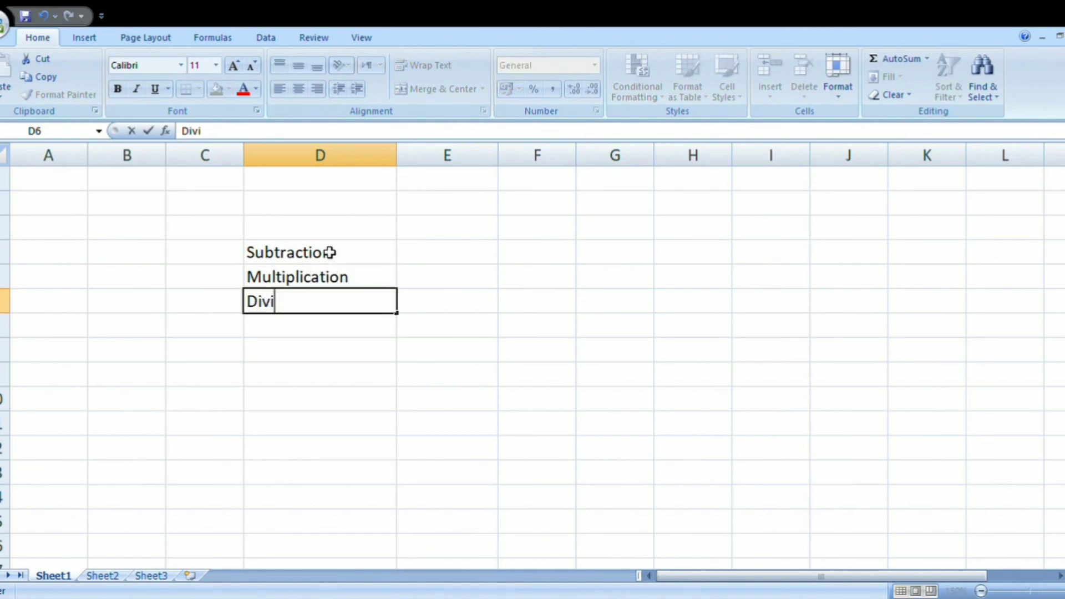
{"action": "type", "text": "sion"}
{"action": "key", "text": "Return"}
{"action": "type", "text": "P"}
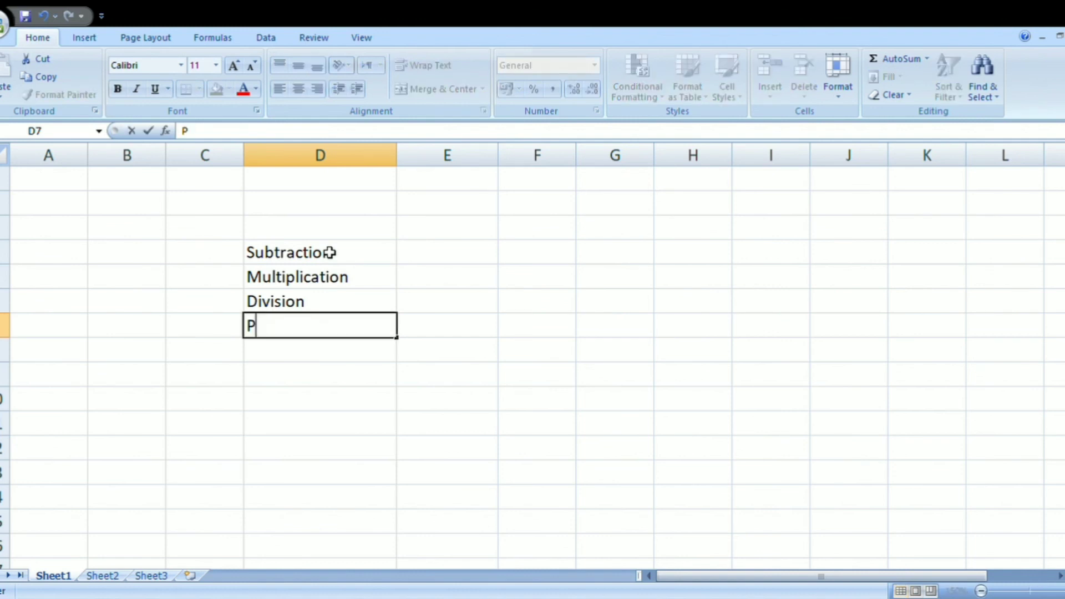
{"action": "type", "text": "ercentaf"}
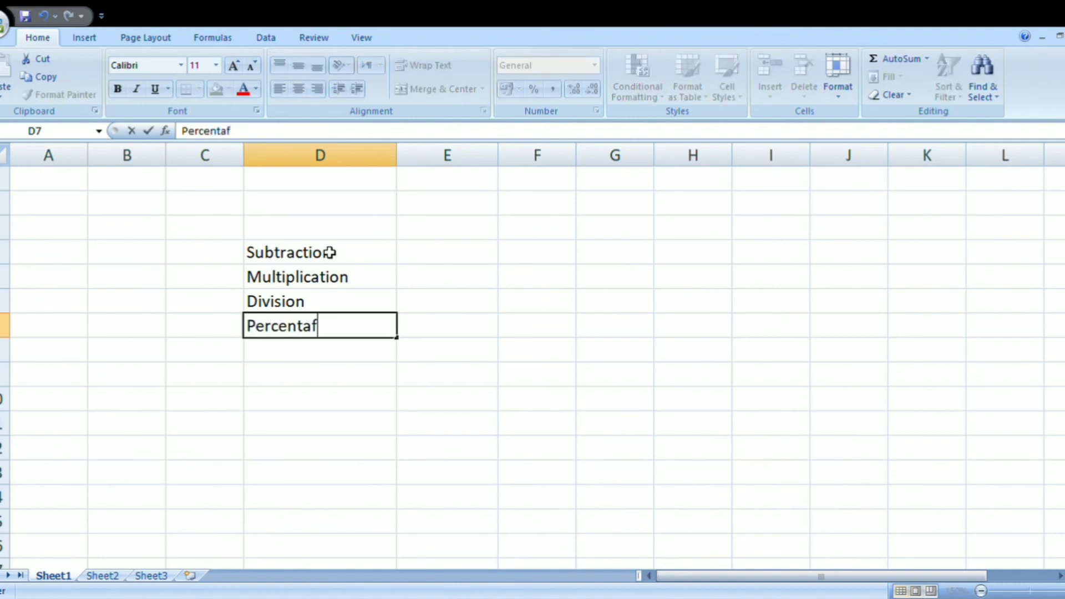
{"action": "key", "text": "BackSpace"}
{"action": "type", "text": "ge"}
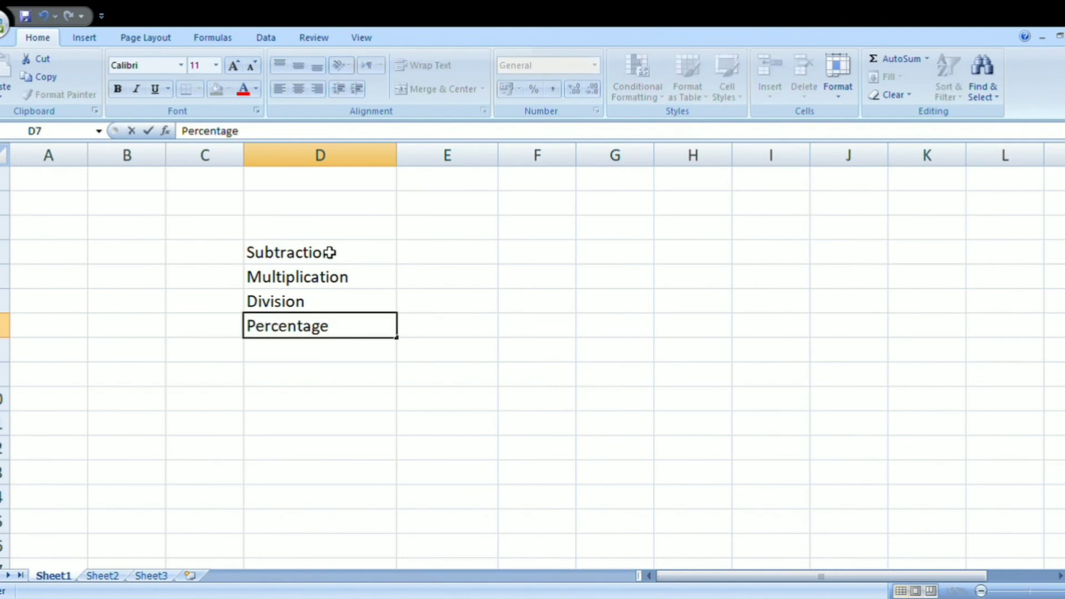
{"action": "left_click", "coordinate": [321, 373]}
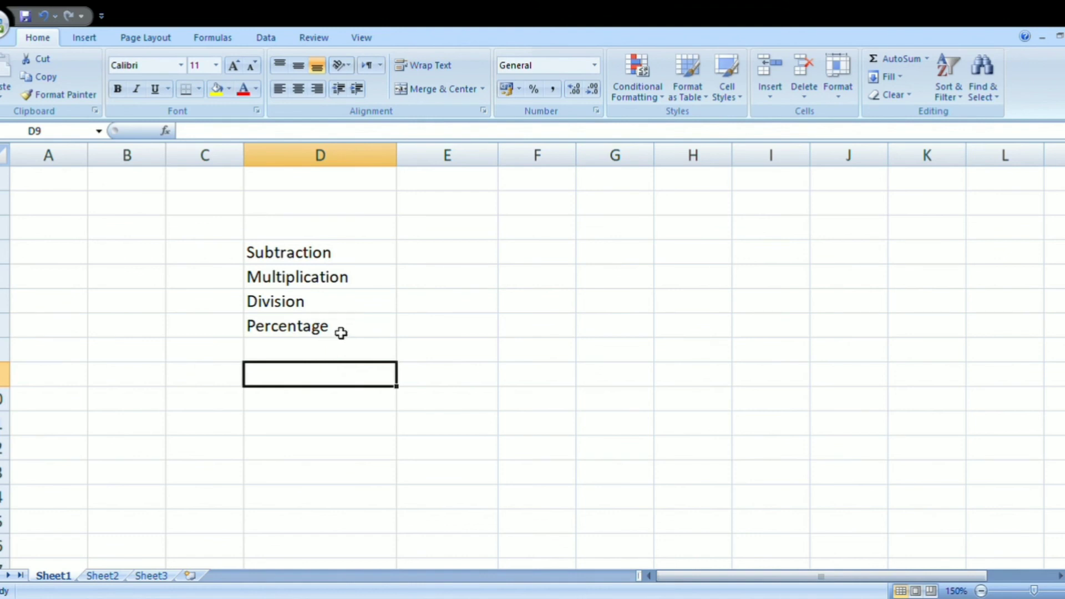